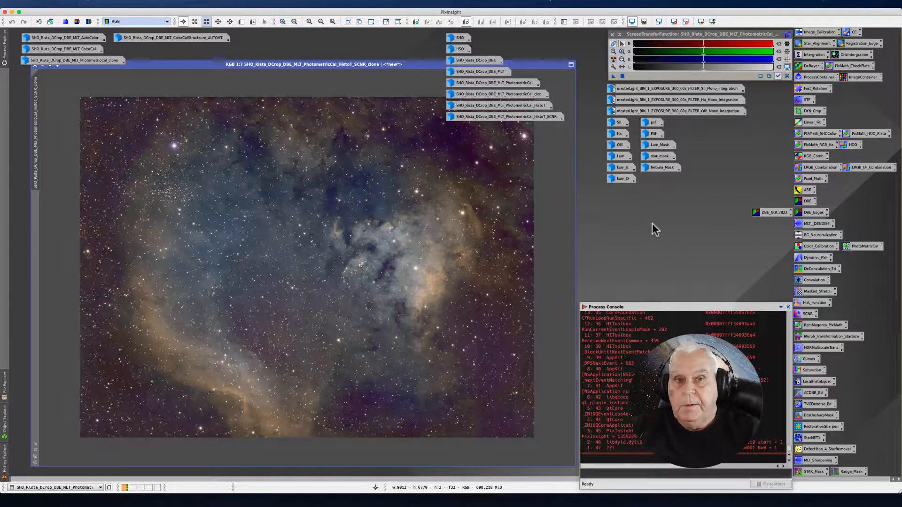
Open CurvesTransformation for the RGB/K channel and start its real-time preview, arranging both windows beside each other
mouse_move(609, 155)
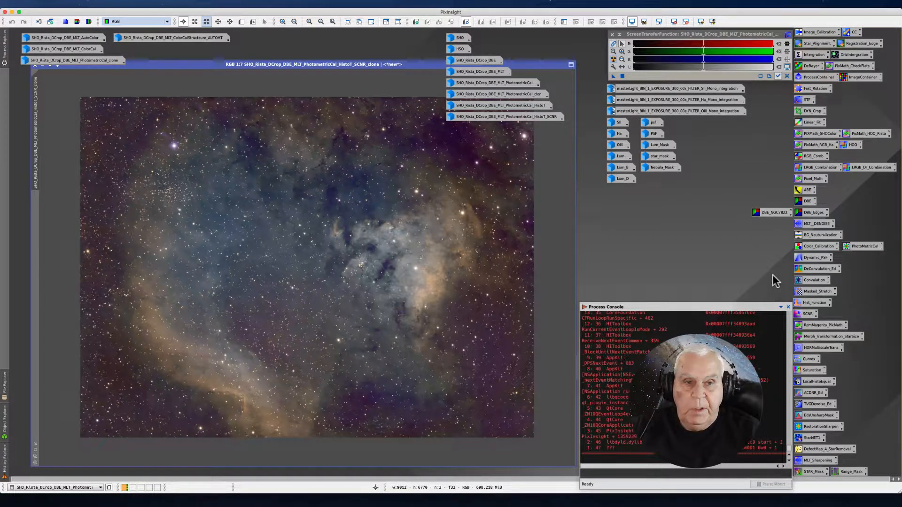
double_click(806, 360)
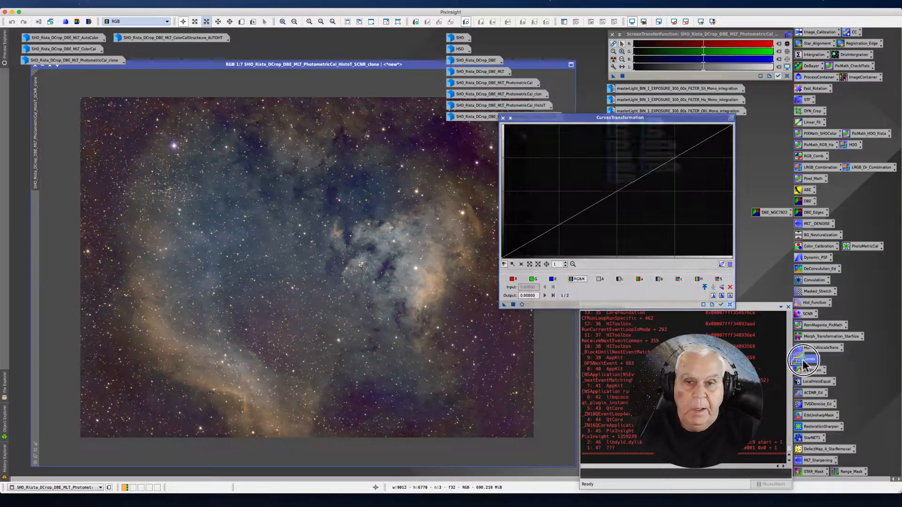
left_click_drag(545, 121, 541, 146)
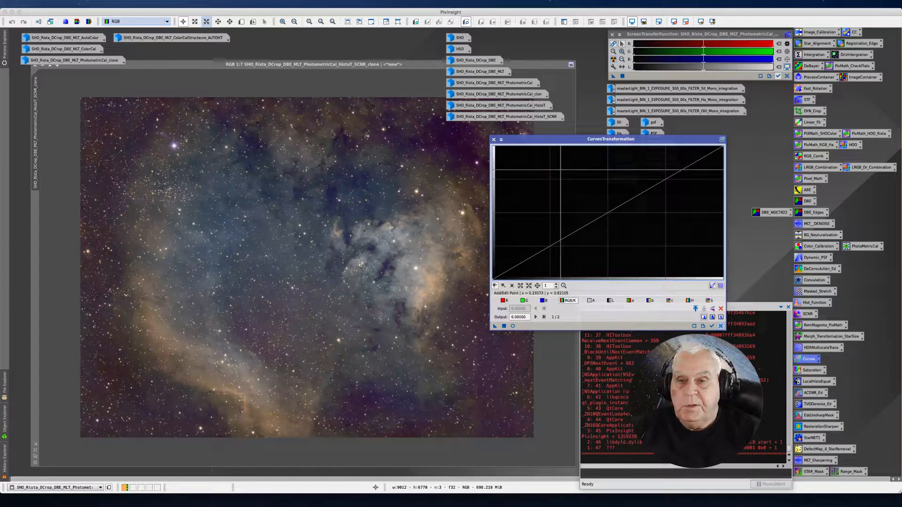
left_click(566, 303)
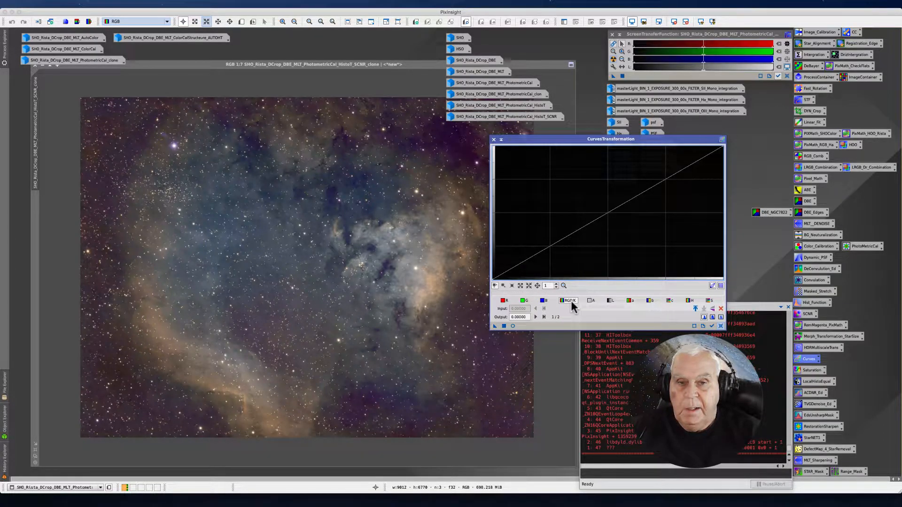
left_click(512, 326)
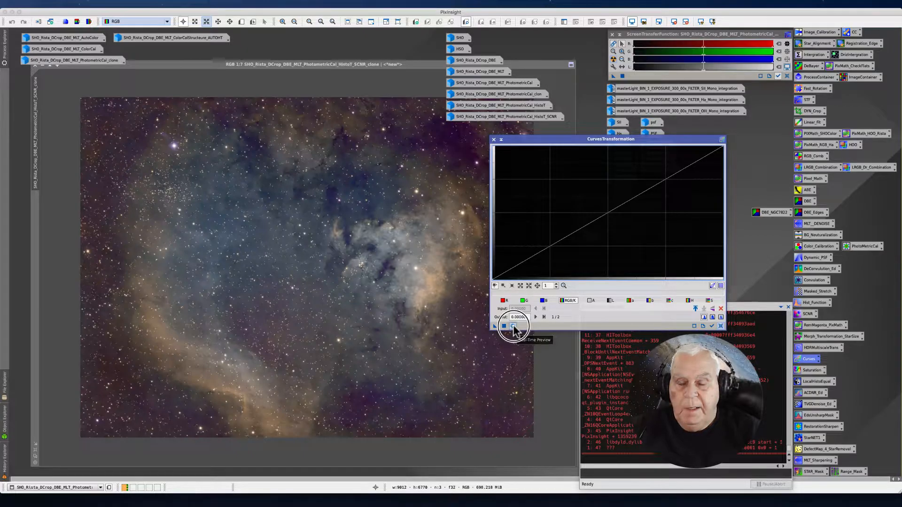
left_click(193, 96)
left_click_drag(193, 96, 183, 72)
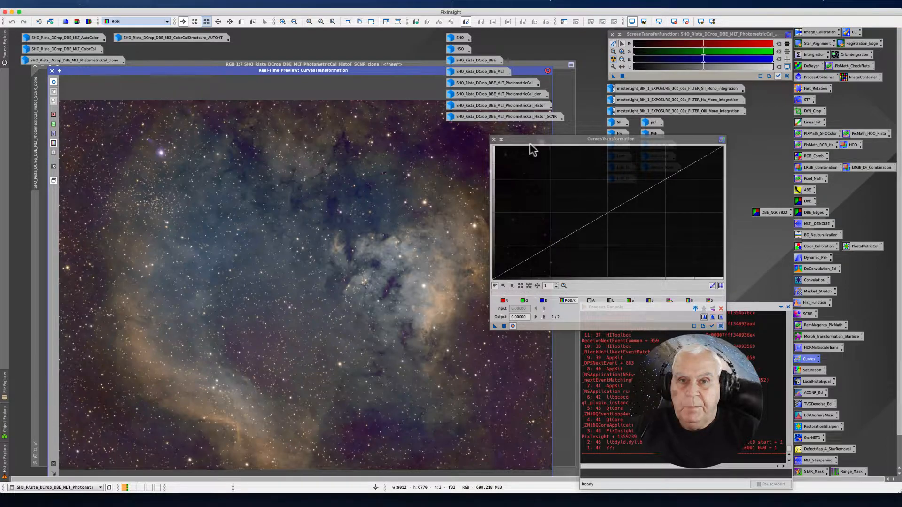
left_click_drag(529, 139, 460, 207)
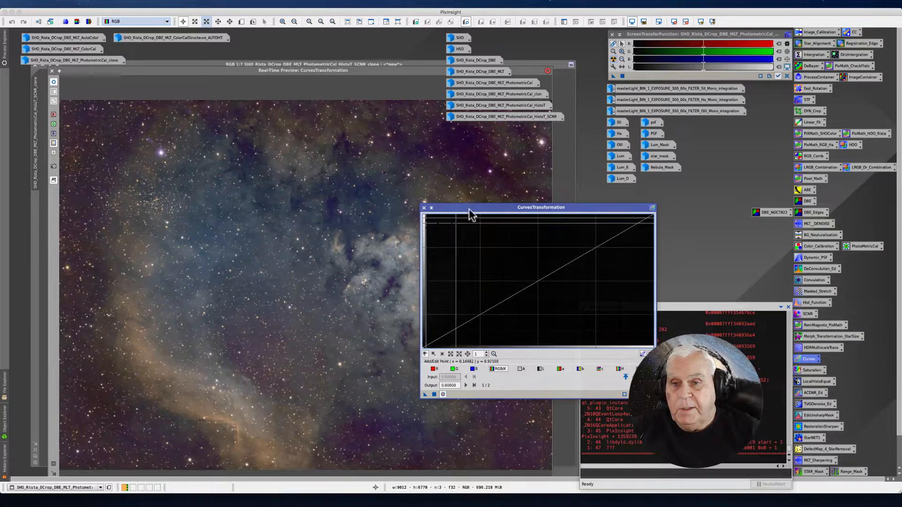
Close the real-time preview and apply Lum_Mask as the mask on the SHO SCNR clone image, minimizing the mask image
mouse_move(653, 146)
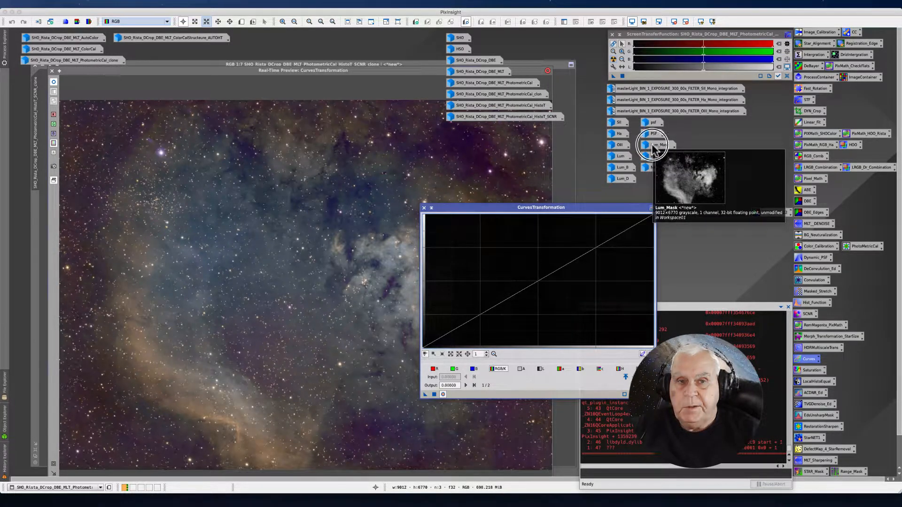
double_click(652, 147)
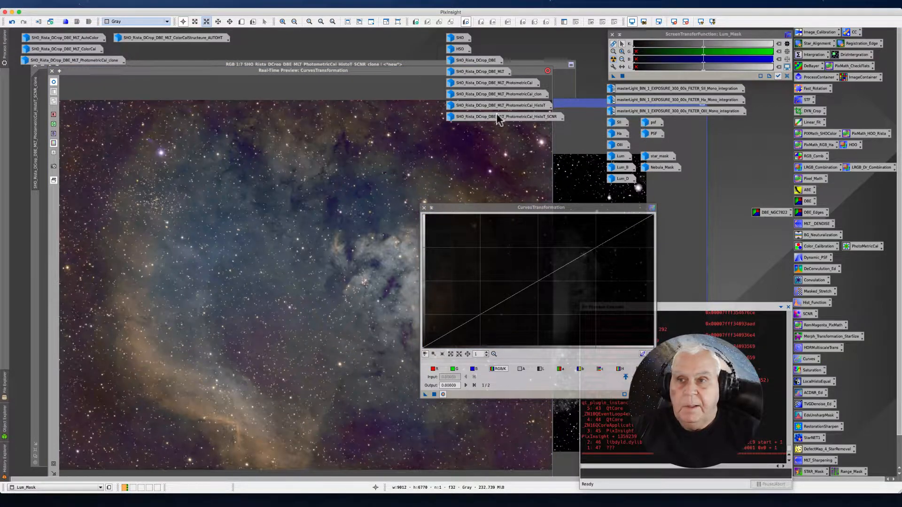
left_click(52, 70)
left_click_drag(275, 102, 127, 55)
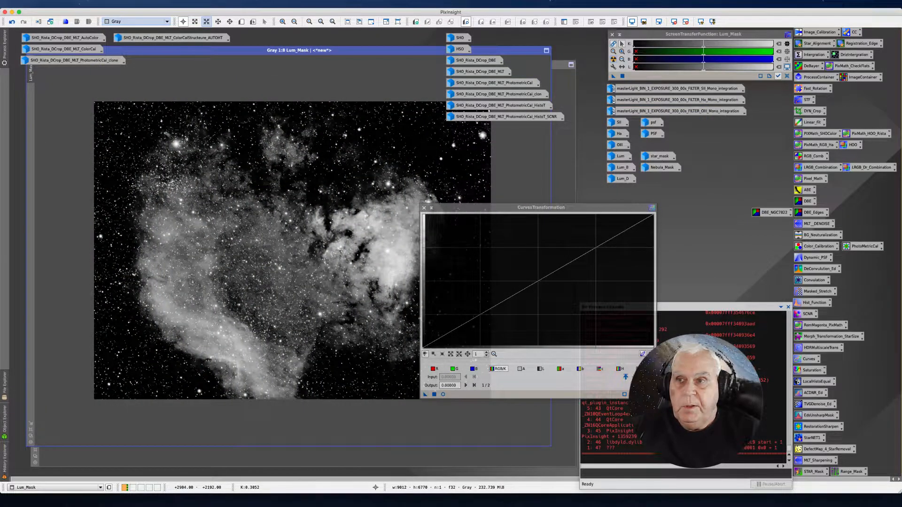
left_click_drag(221, 50, 267, 88)
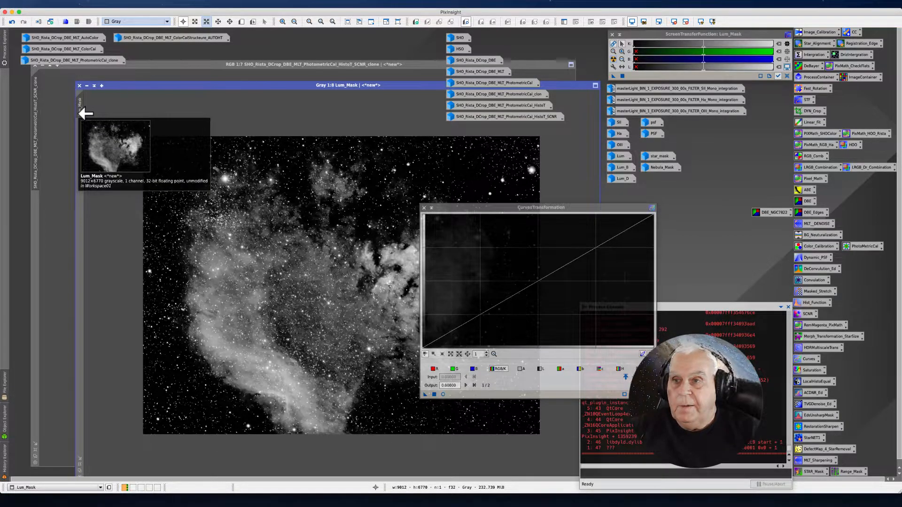
left_click_drag(79, 127, 34, 244)
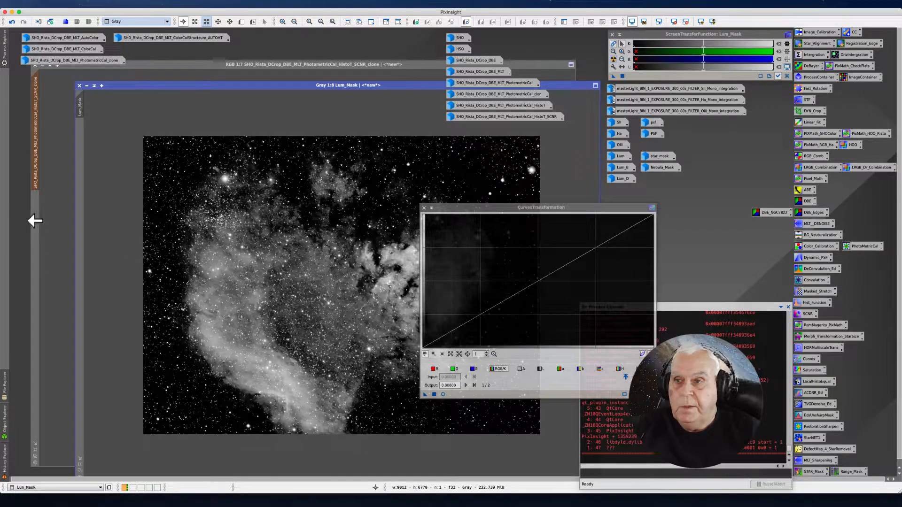
mouse_move(41, 97)
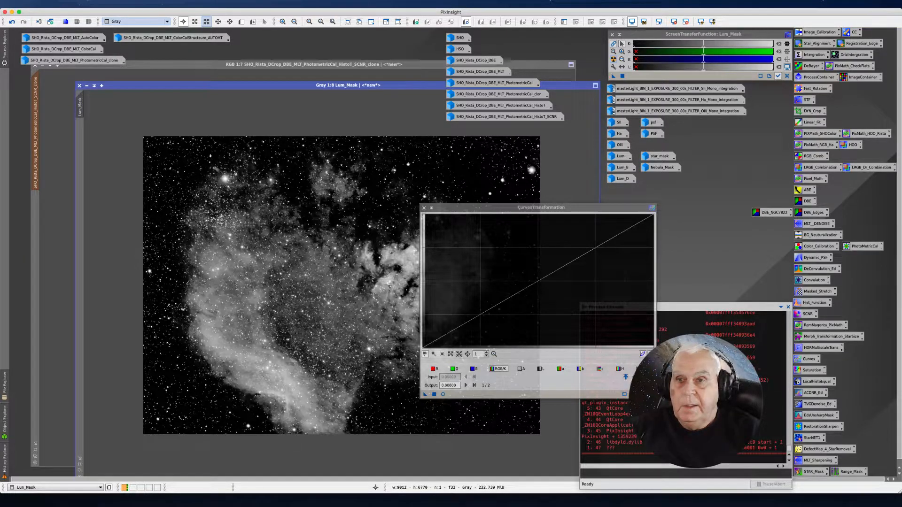
left_click(86, 86)
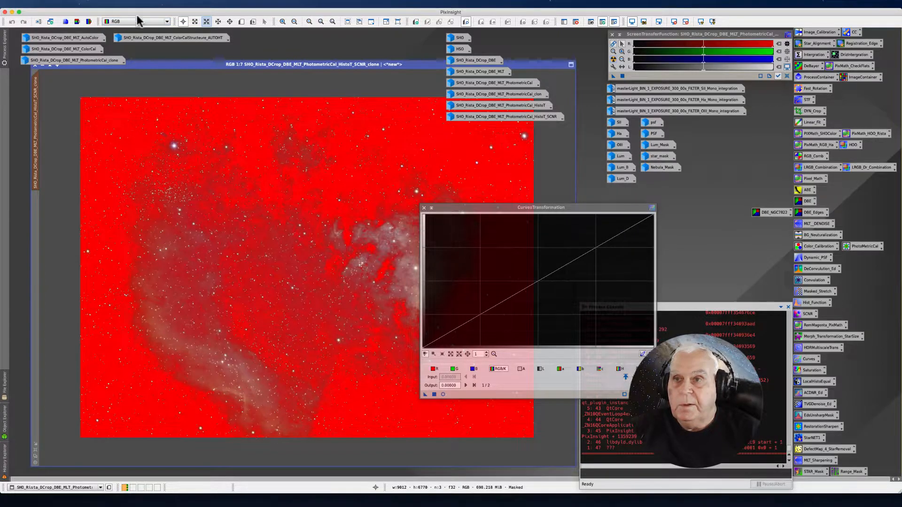
Hide the red mask overlay on the SHO image while keeping the mask enabled
mouse_move(132, 36)
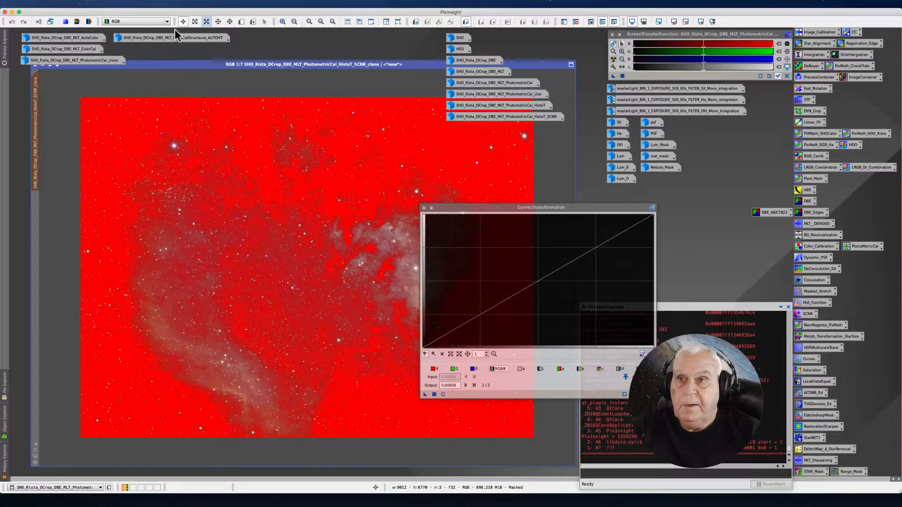
left_click(148, 3)
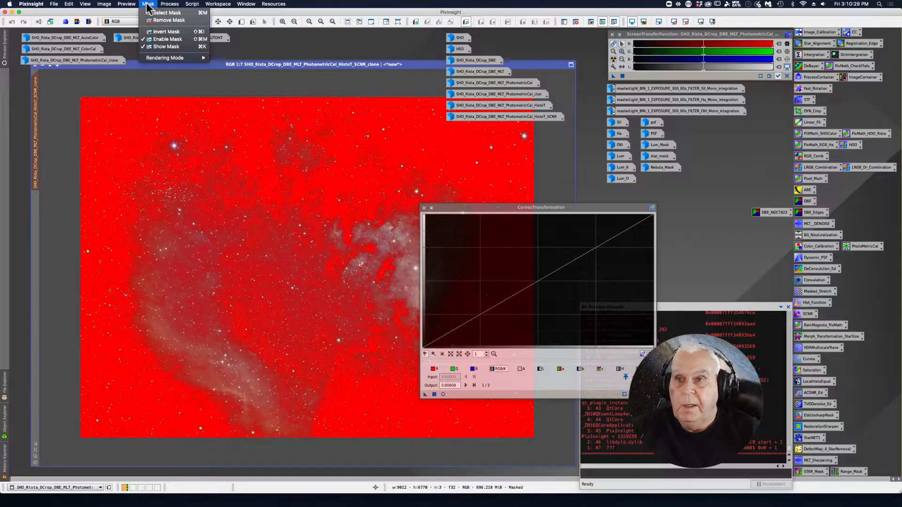
left_click(162, 46)
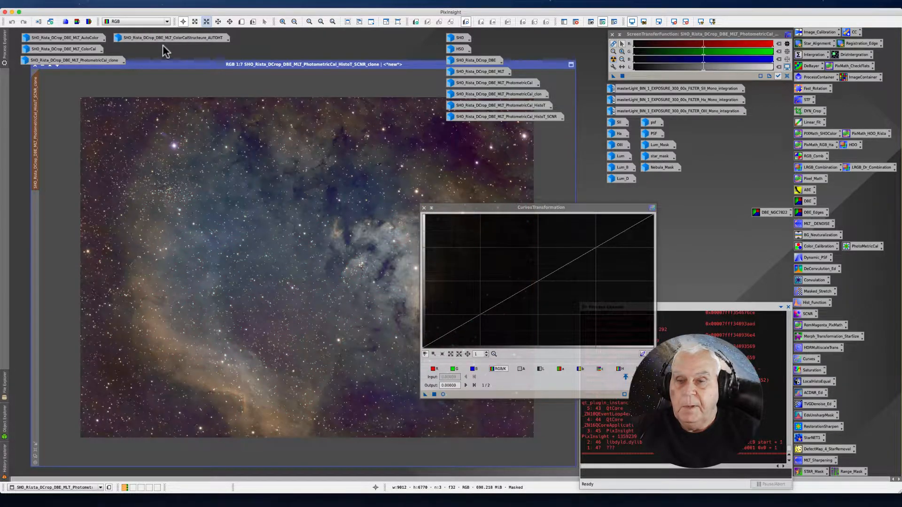
Restart the CurvesTransformation real-time preview on the masked image and move the curves window clear of the nebula
left_click(444, 210)
left_click_drag(443, 207, 482, 176)
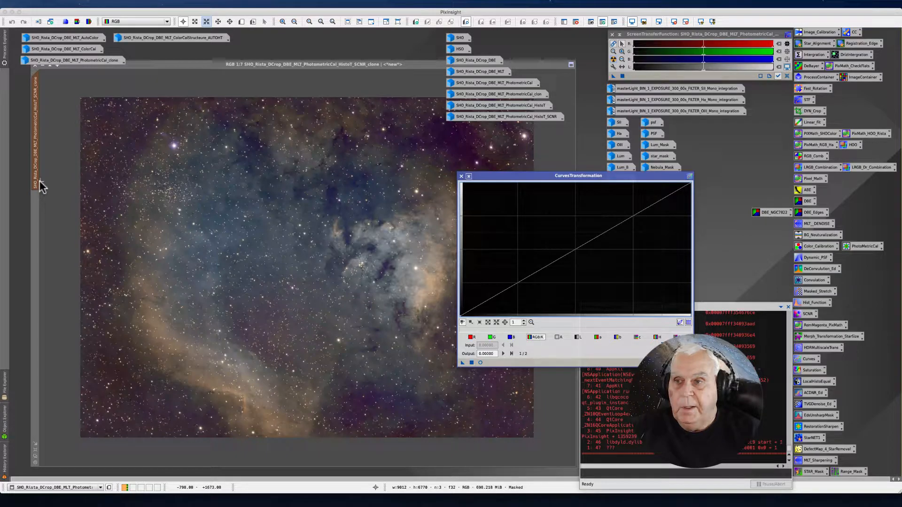
left_click_drag(497, 176, 451, 115)
left_click(435, 303)
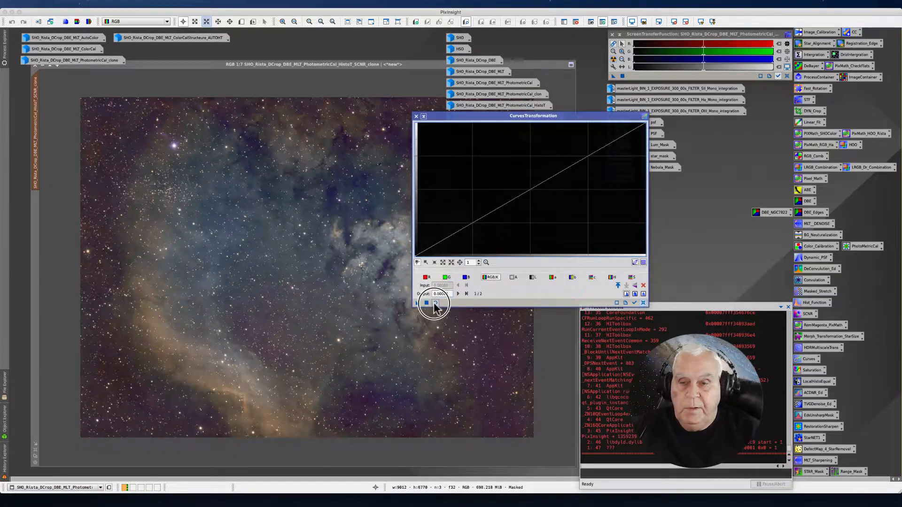
left_click_drag(445, 115, 484, 99)
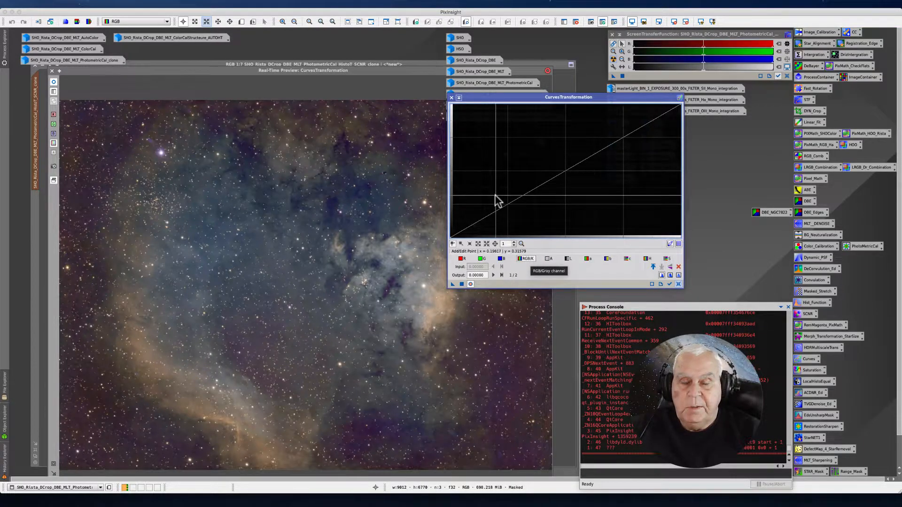
Apply an RGB/K S-curve with shadows at about 0.117 to 0.092, midtones at about 0.378 to 0.434 and raised highlights, and reset the curve
left_click(476, 222)
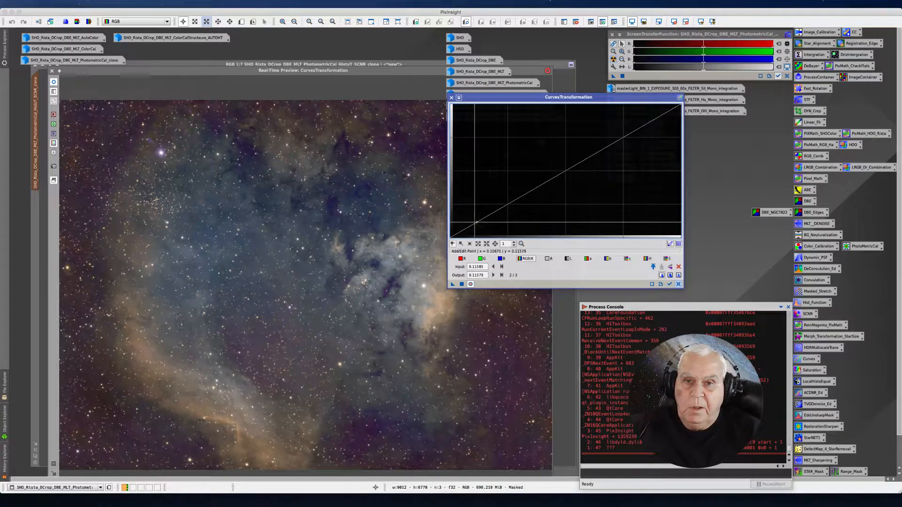
left_click_drag(477, 221, 476, 224)
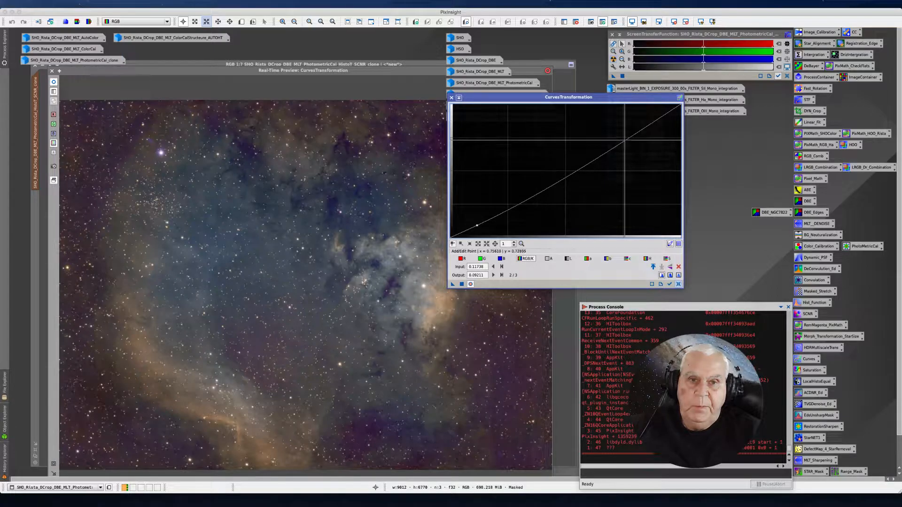
left_click(622, 138)
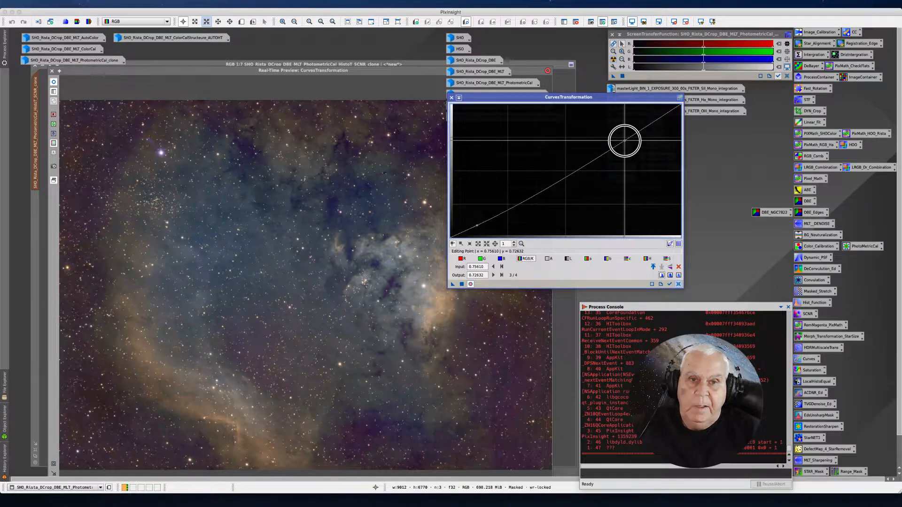
left_click_drag(623, 139, 617, 129)
left_click(539, 183)
left_click_drag(539, 183, 536, 179)
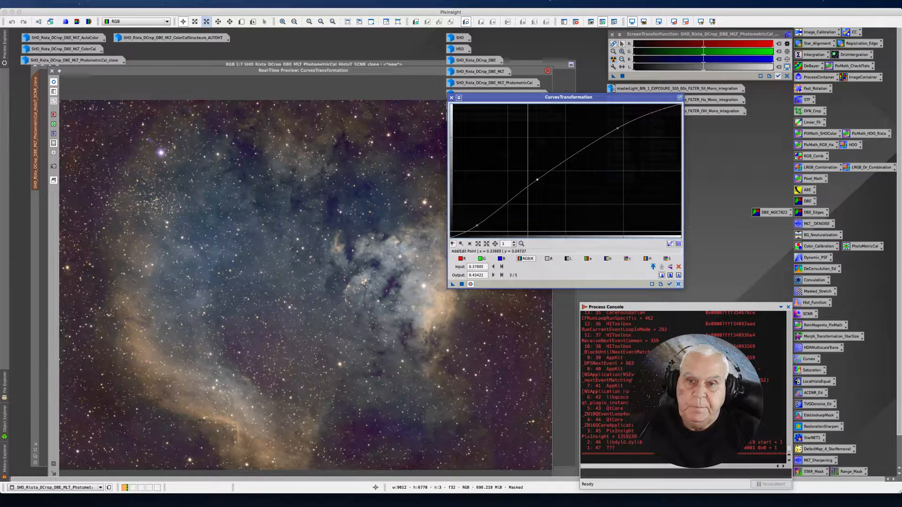
left_click(461, 285)
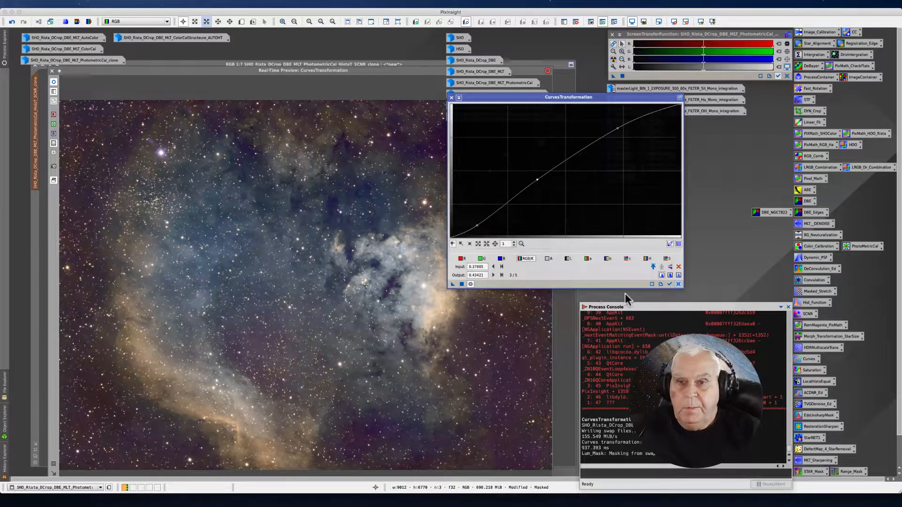
left_click(677, 283)
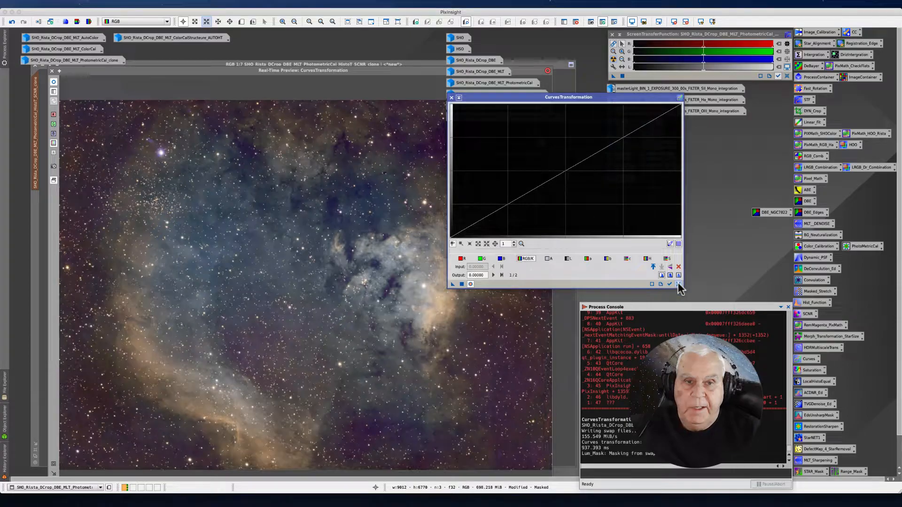
Boost the masked image's saturation with a curve point at input about 0.345, output about 0.579, apply it and reset the curve
left_click(668, 259)
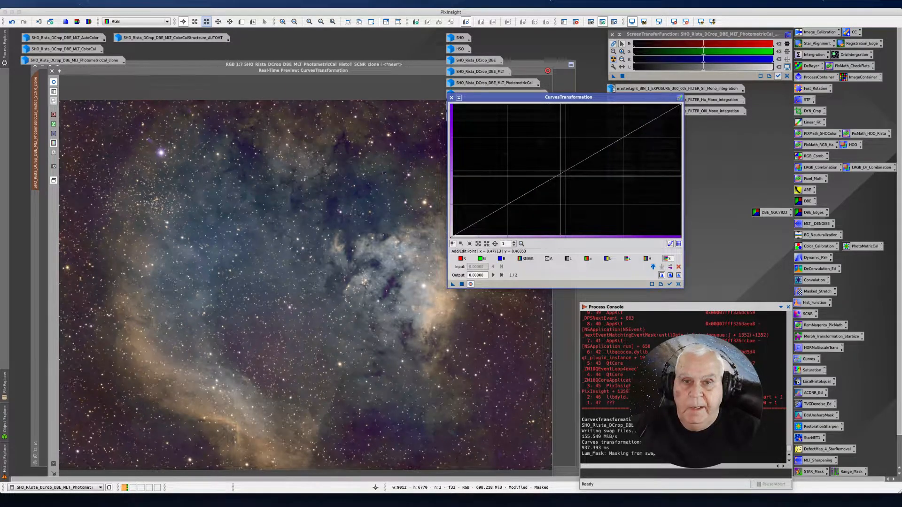
left_click_drag(558, 174, 558, 175)
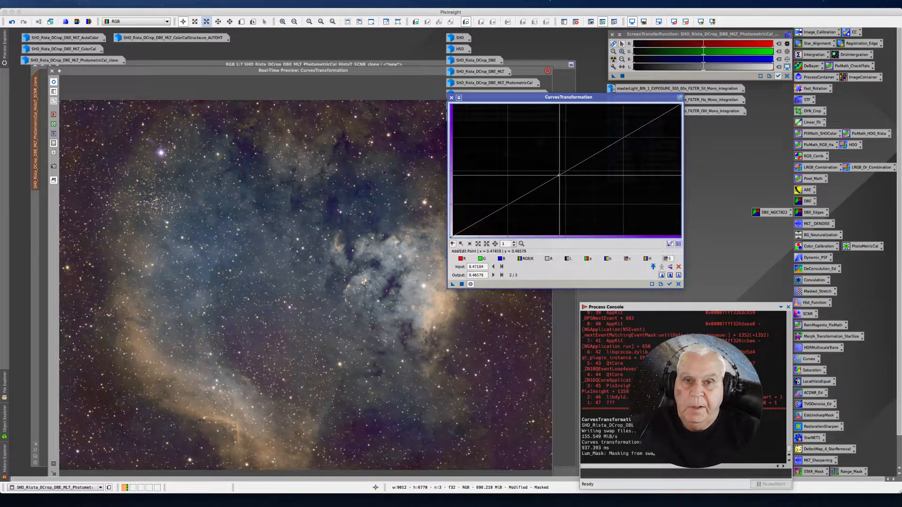
left_click_drag(558, 175, 530, 160)
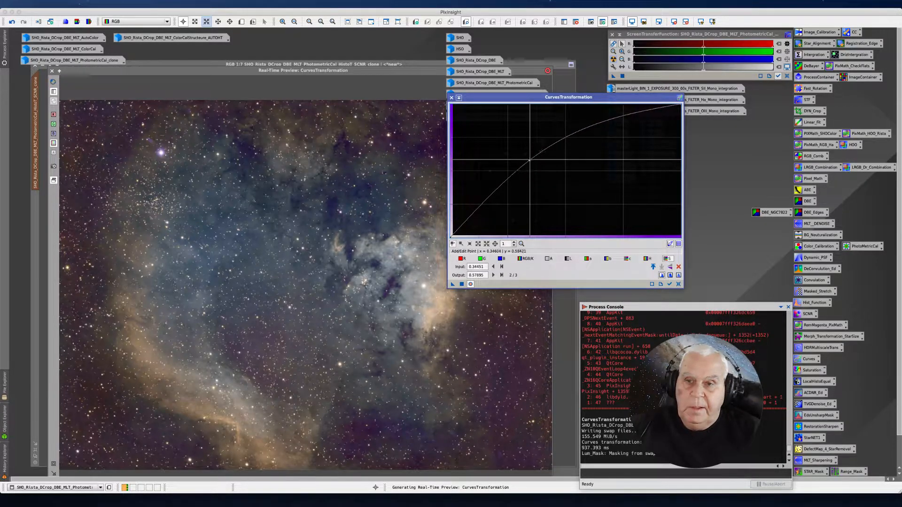
left_click(461, 284)
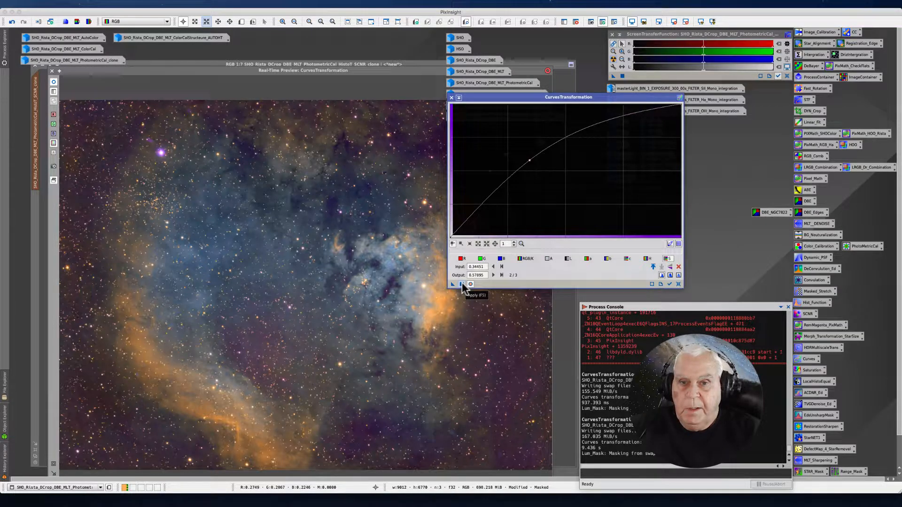
left_click(679, 284)
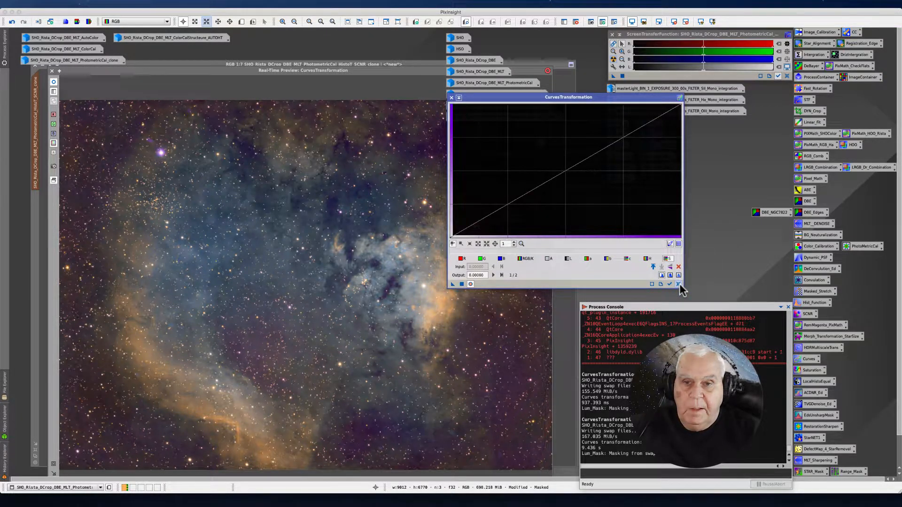
Uncover the preview and examine the pixel values in the bright nebula core
left_click_drag(499, 103, 547, 128)
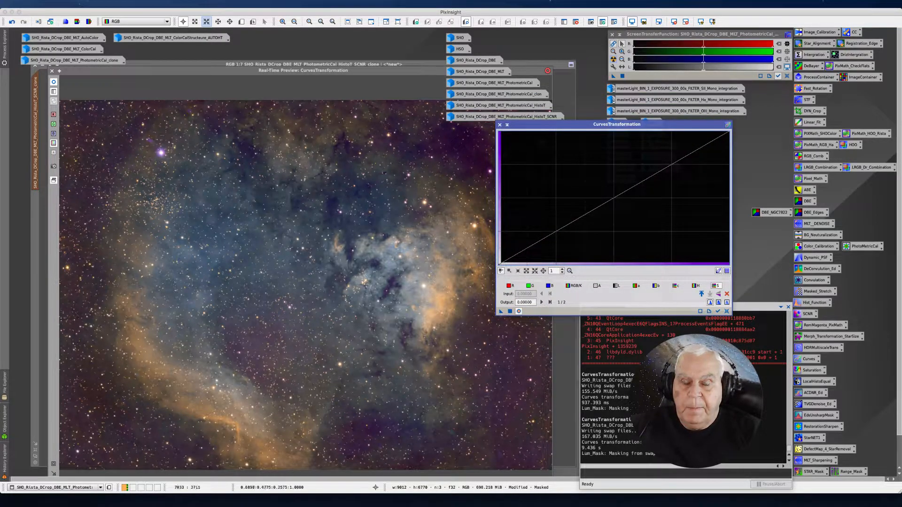
left_click(414, 288)
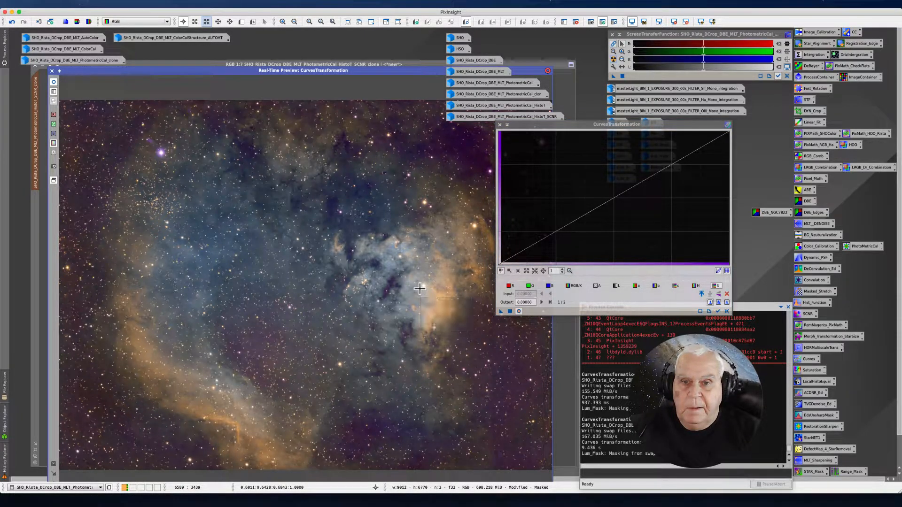
left_click(423, 269)
left_click(391, 255)
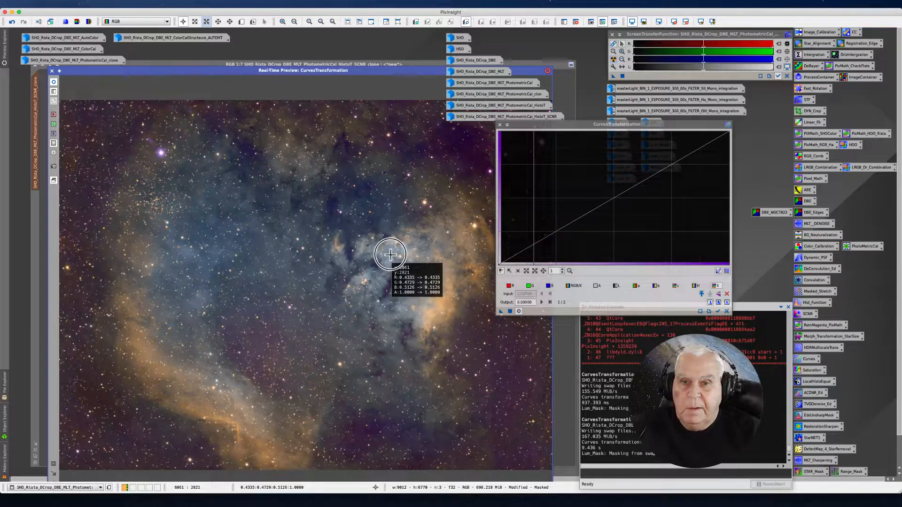
left_click(389, 269)
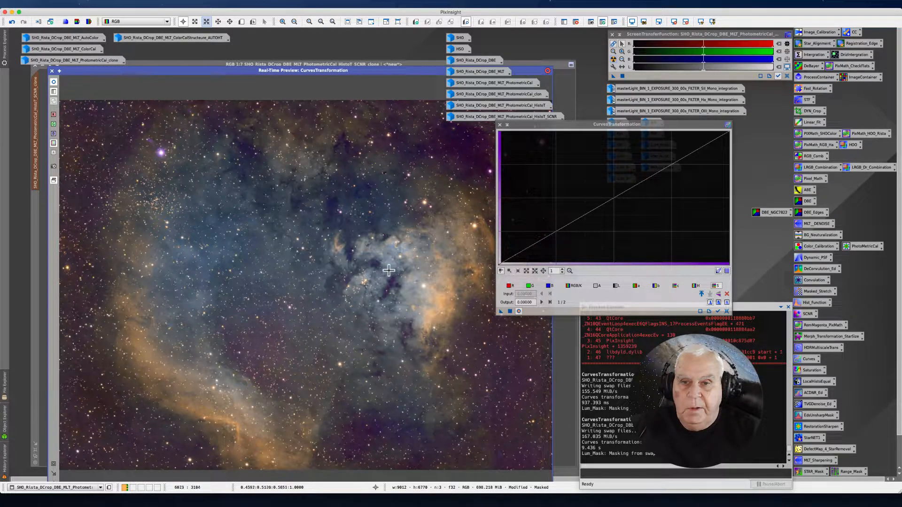
Sample the saturation levels in the nebula's blue core and toward its orange edge to locate them on the saturation curve
left_click(391, 267)
left_click(390, 266)
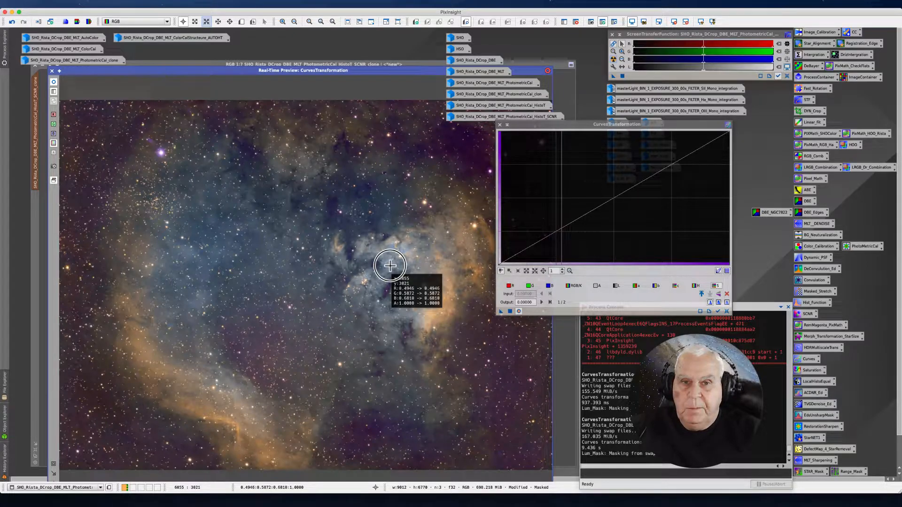
left_click(416, 294)
left_click_drag(416, 294, 423, 295)
left_click(418, 293)
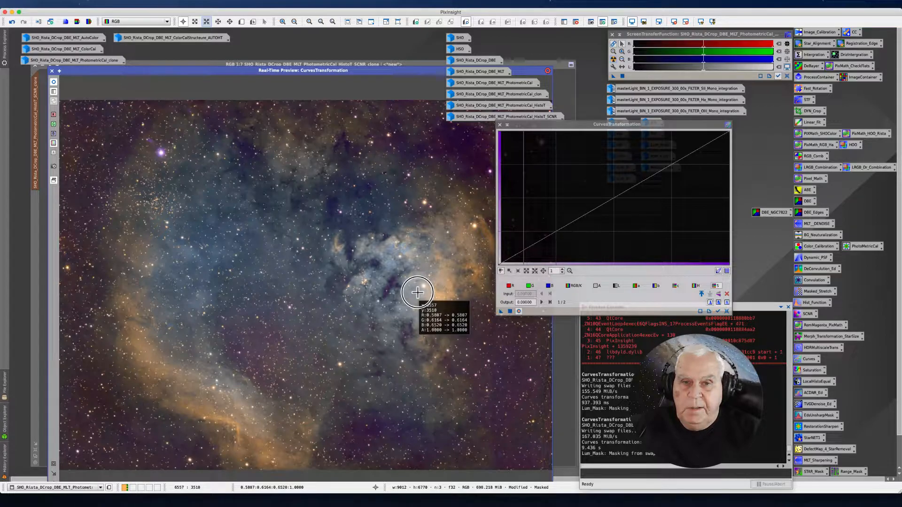
left_click(376, 283)
left_click(392, 267)
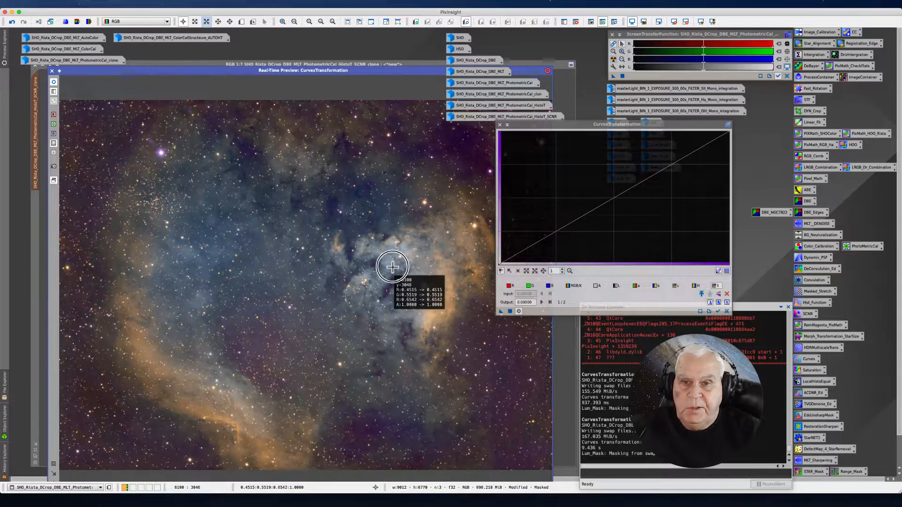
left_click(390, 263)
left_click(390, 263)
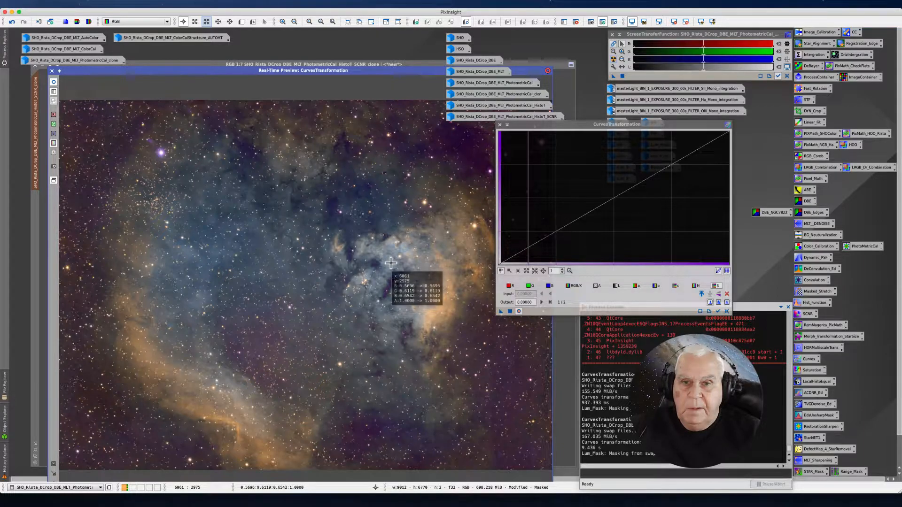
left_click(414, 258)
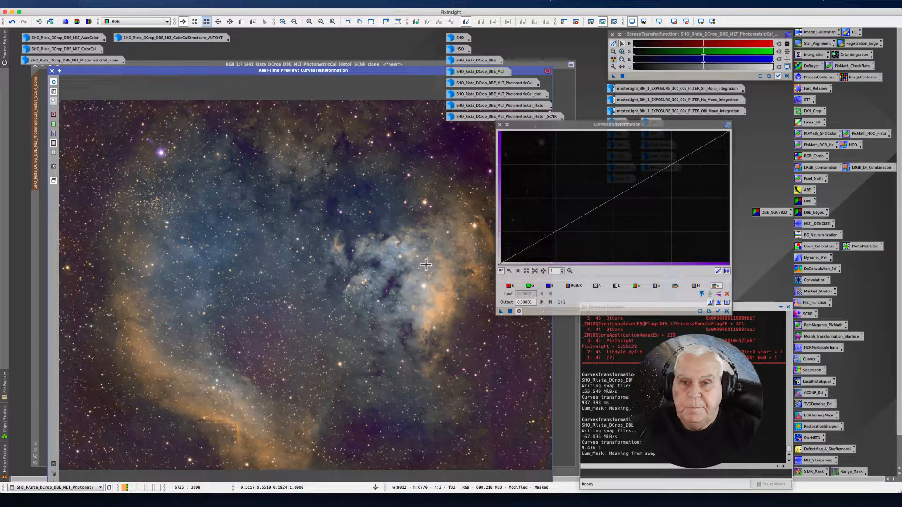
left_click(389, 262)
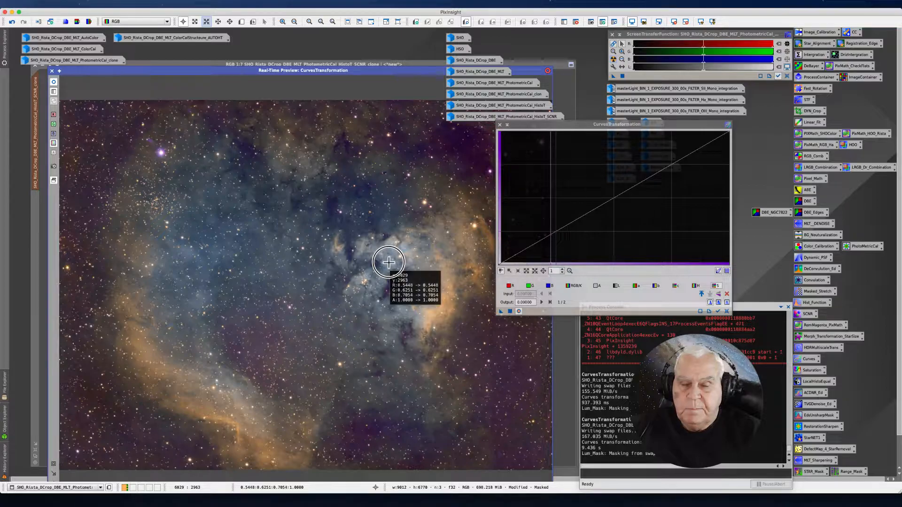
left_click_drag(388, 262, 389, 263)
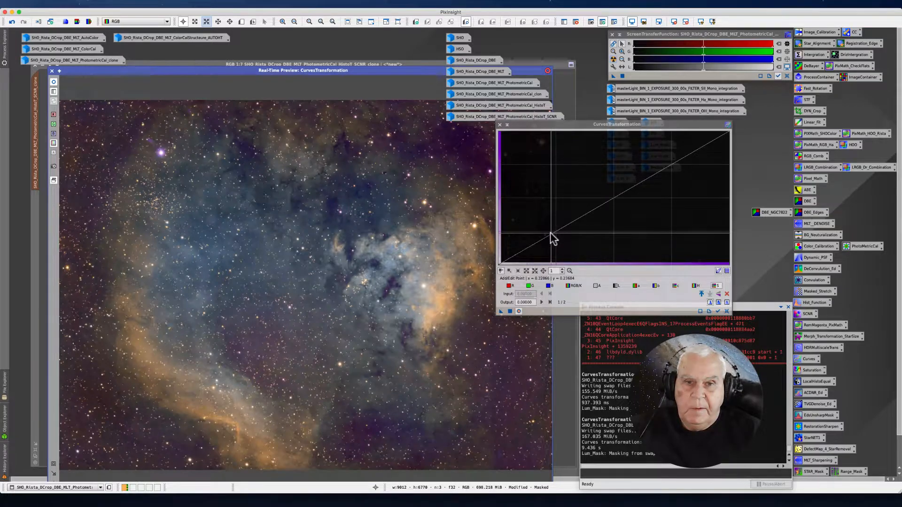
Shape a saturation curve with anchor points at inputs of about 0.104 and 0.489 and a dip from input 0.233 to output 0.218
left_click(550, 233)
left_click_drag(394, 264, 396, 268)
left_click(397, 268)
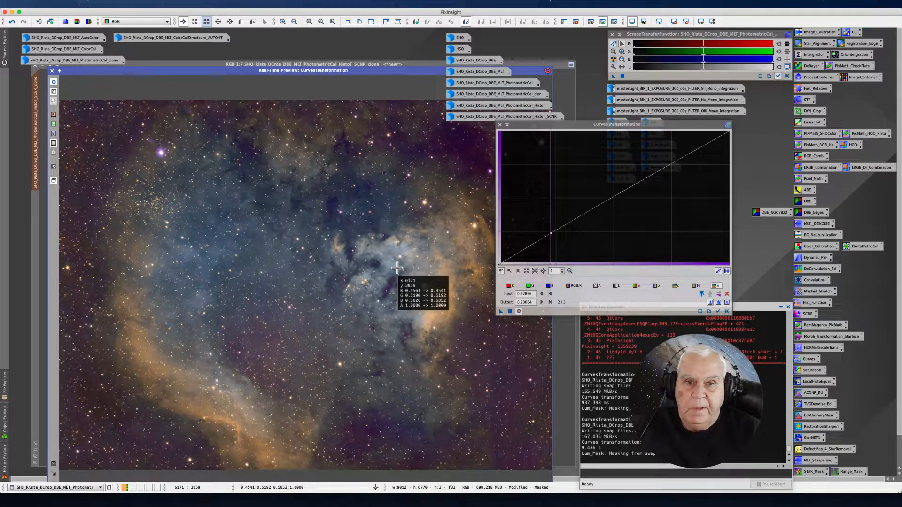
left_click(392, 270)
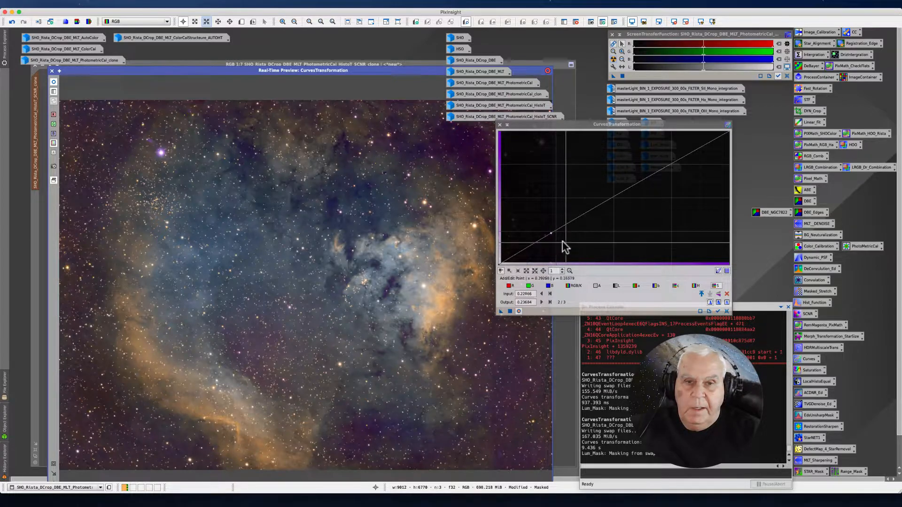
left_click(612, 197)
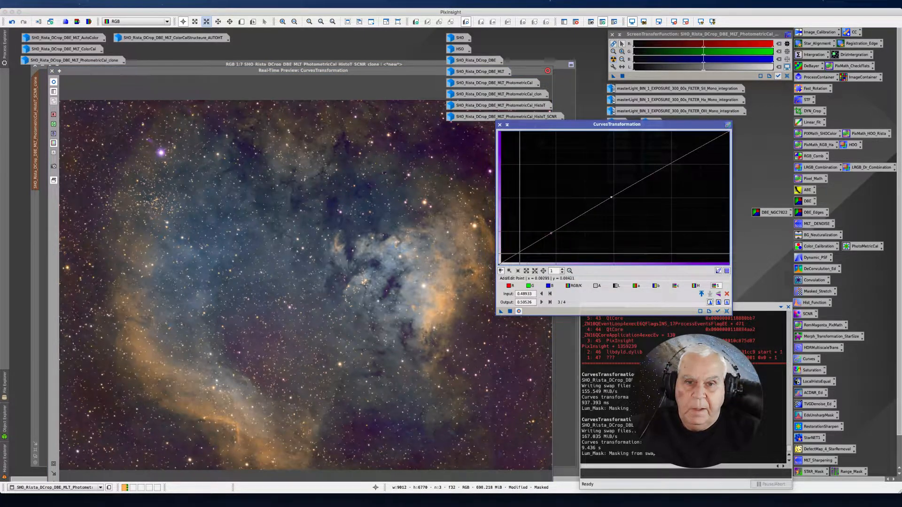
left_click(522, 250)
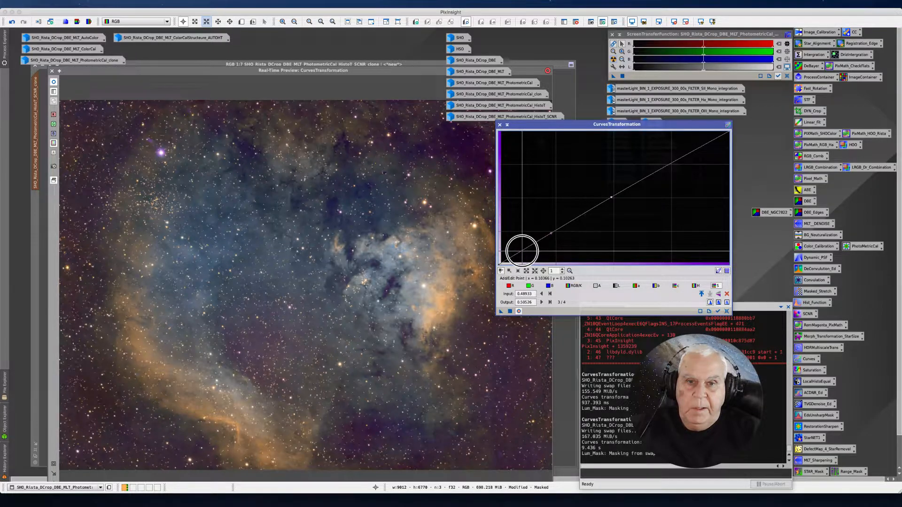
left_click_drag(553, 232, 552, 236)
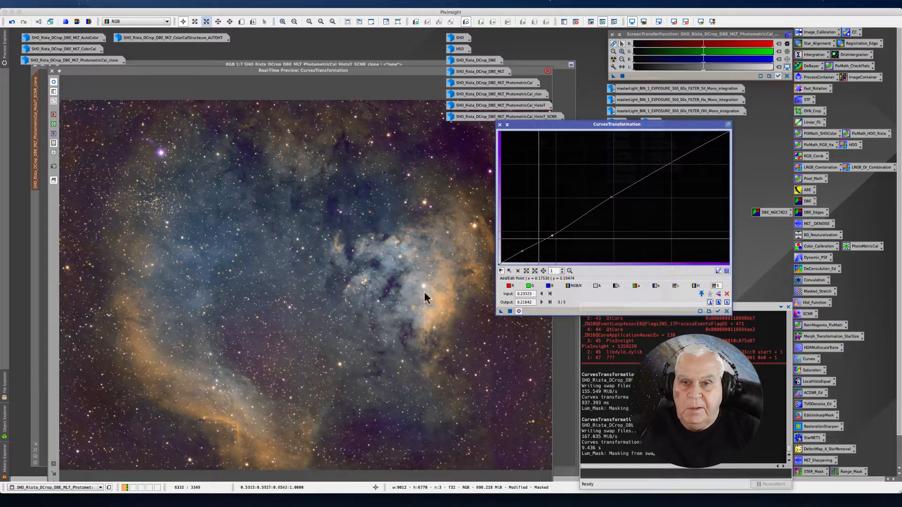
Apply the saturation curve to the masked image and reset the curve
left_click_drag(501, 312, 514, 318)
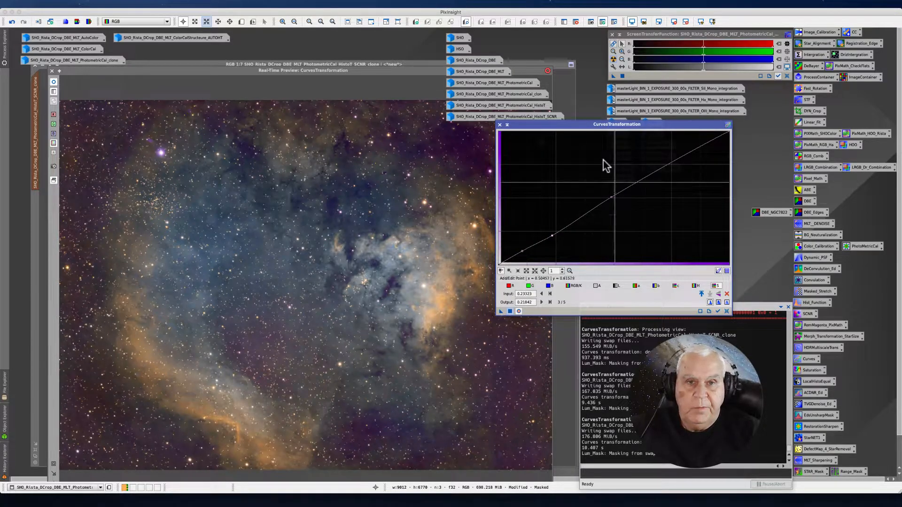
left_click_drag(579, 123, 579, 106)
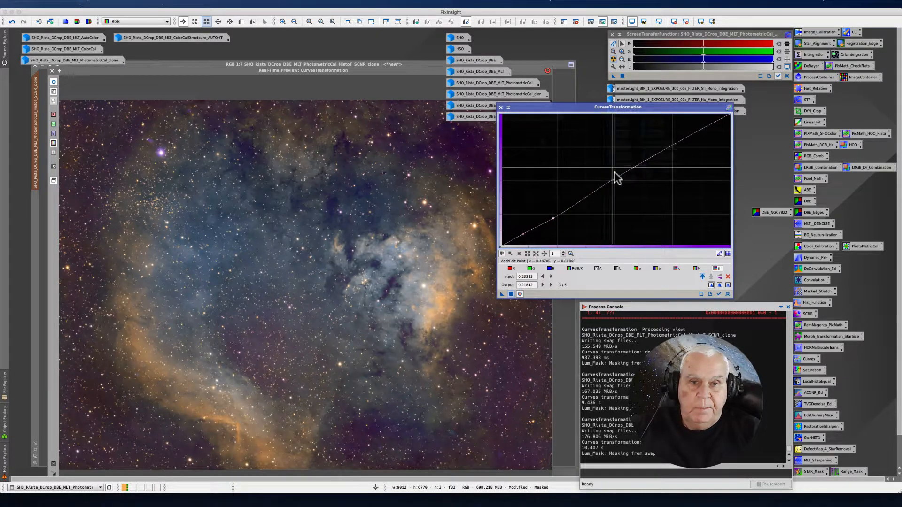
left_click(727, 294)
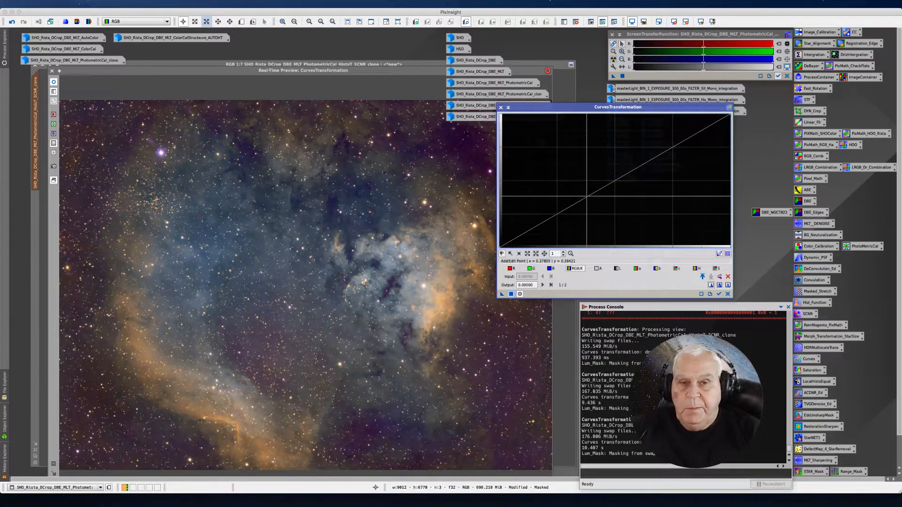
Examine where the RGB values of the bright nebula core fall on the RGB/K curve
left_click(390, 262)
left_click(390, 262)
left_click(391, 264)
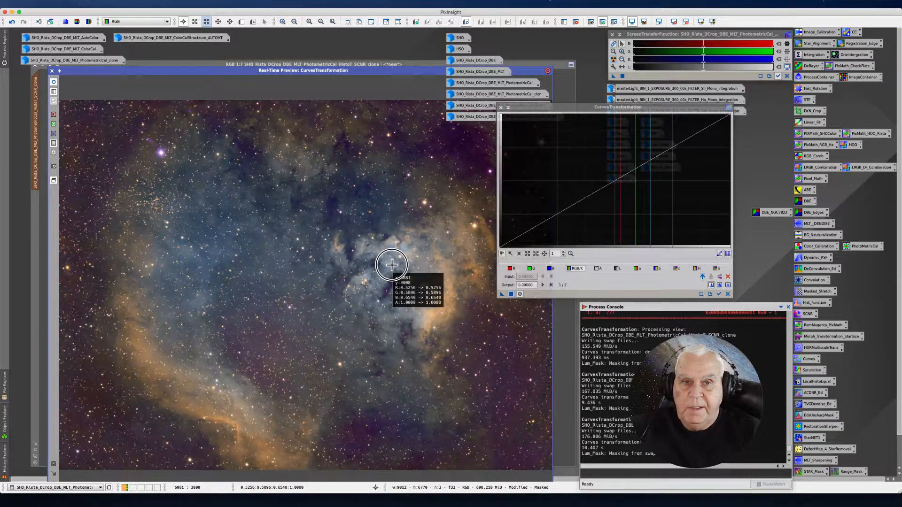
left_click(393, 266)
left_click(393, 265)
left_click(392, 266)
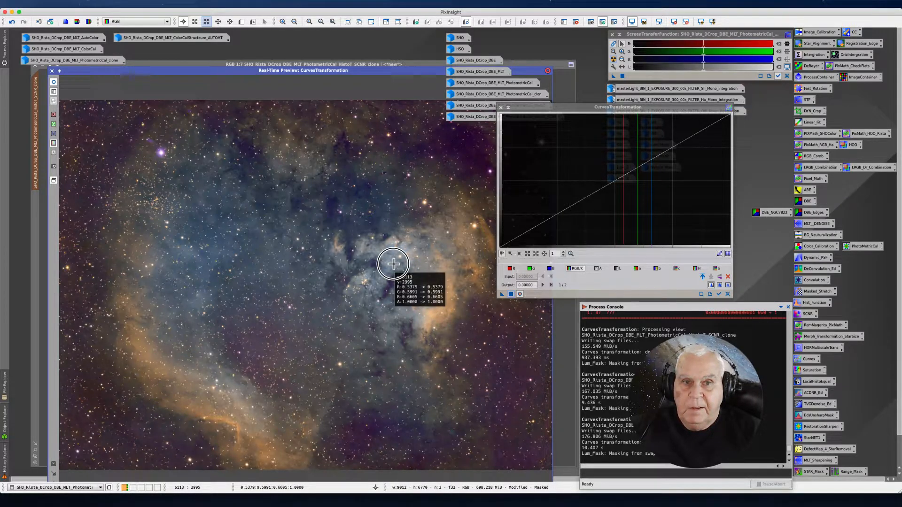
left_click(390, 266)
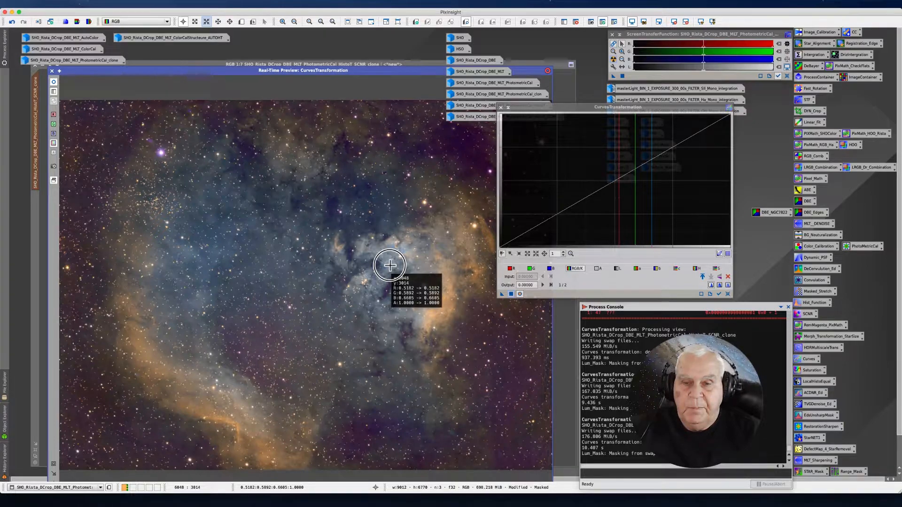
left_click(393, 268)
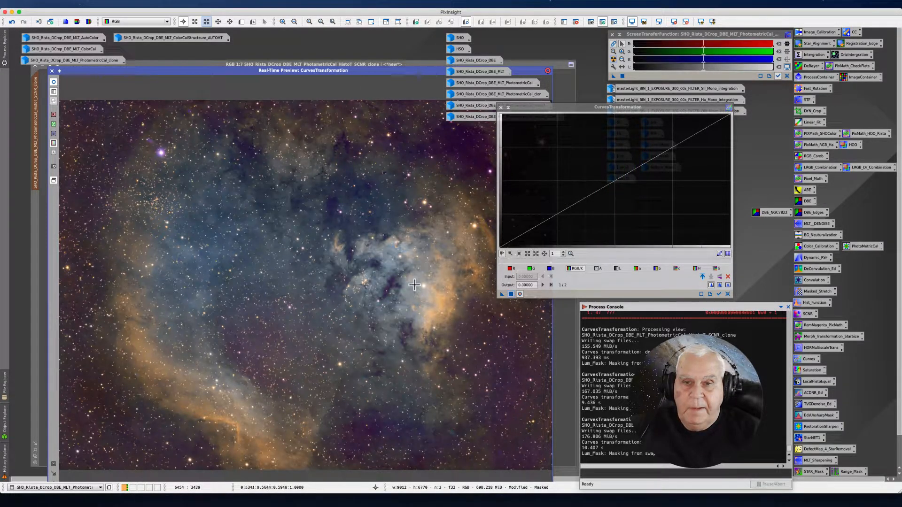
left_click(415, 283)
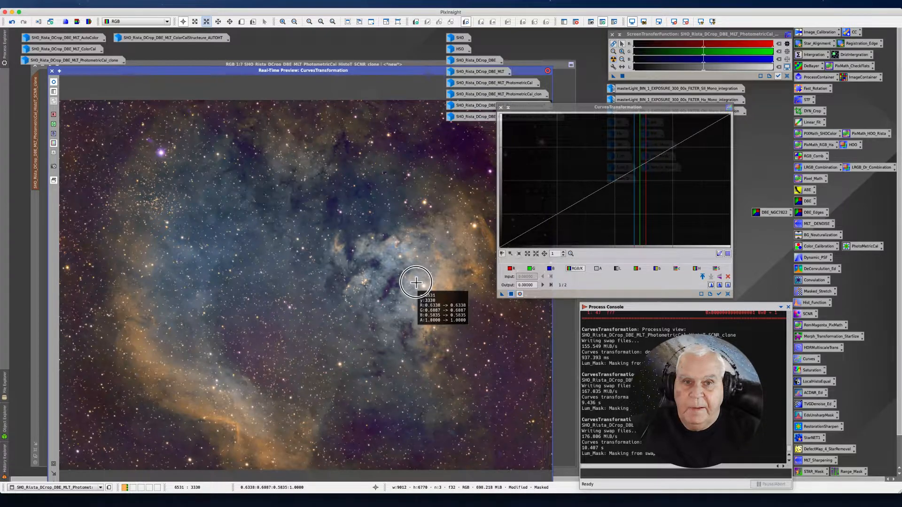
left_click_drag(415, 283, 414, 286)
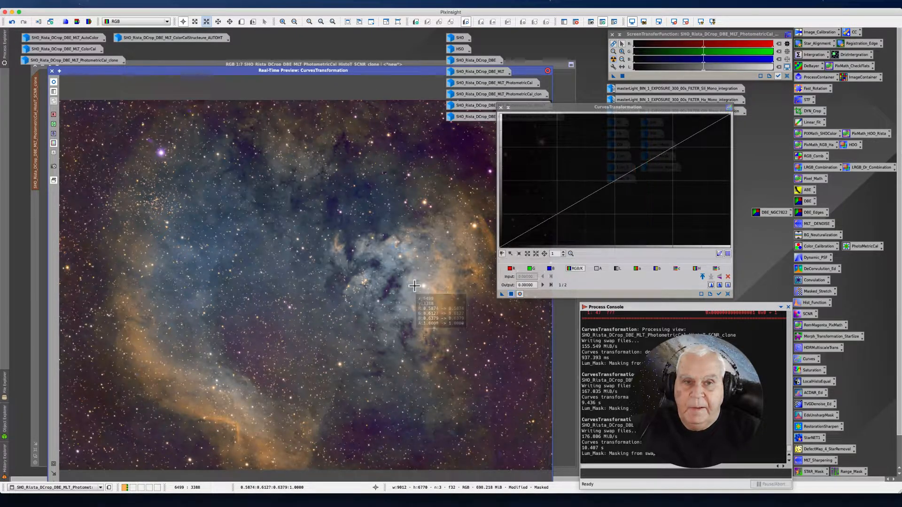
Apply an RGB/K curve anchored near both ends, with a middle point lowered at input about 0.613 to output 0.584
left_click(635, 167)
left_click(701, 131)
left_click(529, 228)
left_click_drag(635, 167, 640, 169)
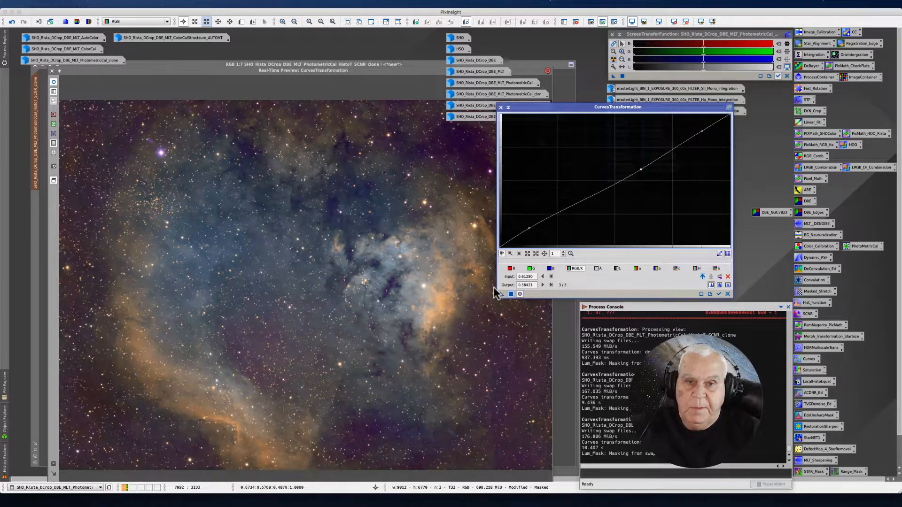
left_click_drag(511, 295, 355, 264)
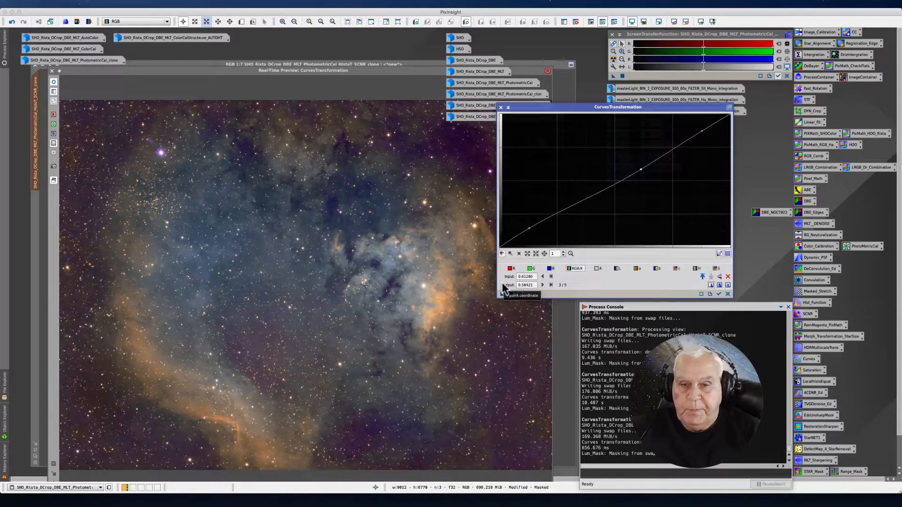
Apply the same RGB/K curve to the image once more and close CurvesTransformation
left_click(459, 277)
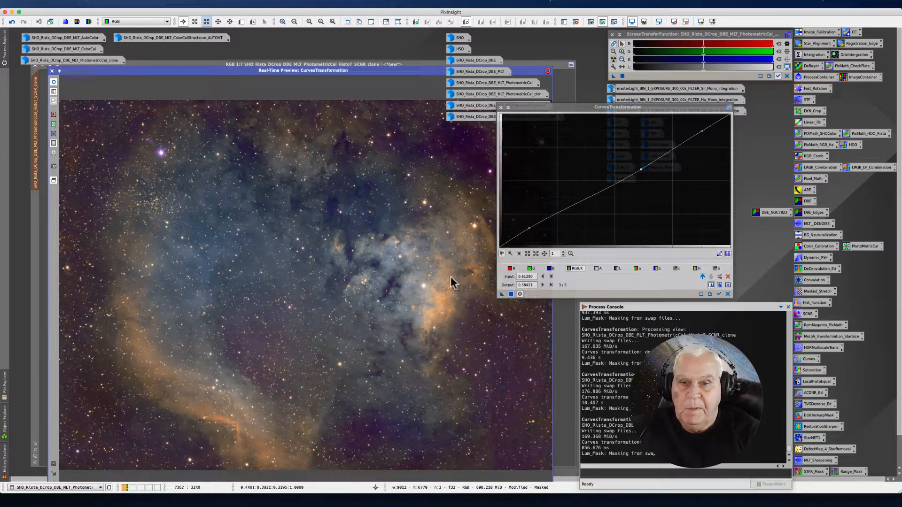
left_click(511, 294)
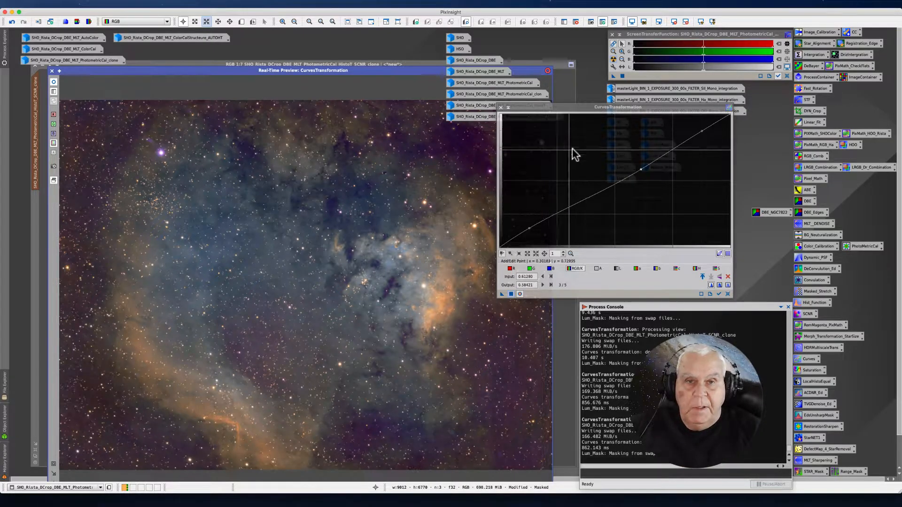
left_click(501, 107)
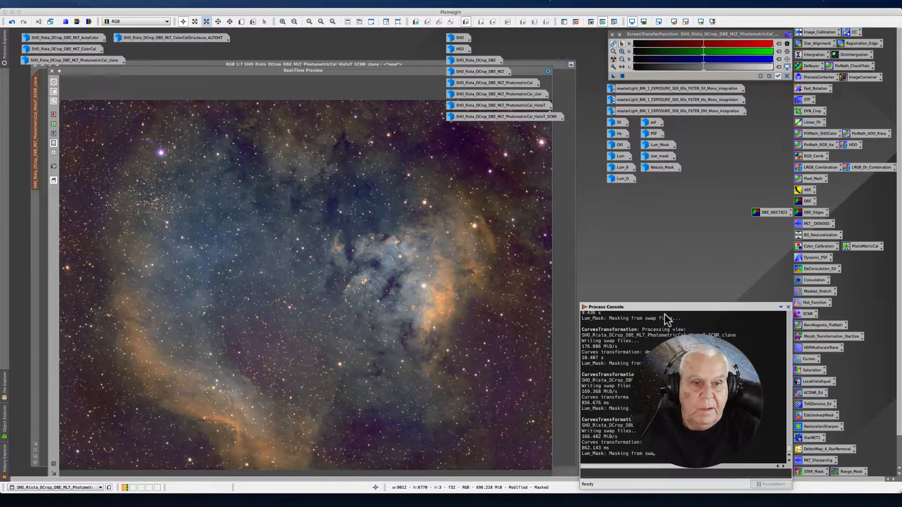
Open the saved Saturation process (ColorSaturation) and move its window clear of the nebula core
double_click(807, 371)
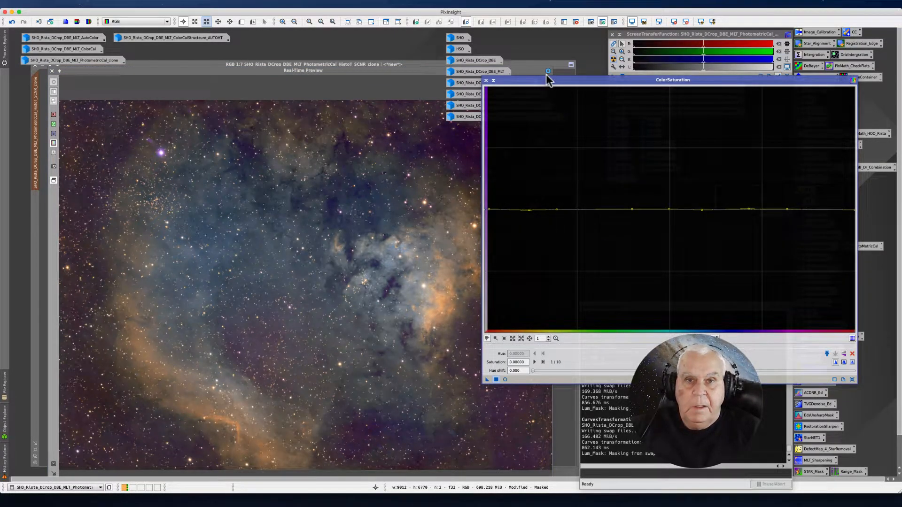
left_click_drag(545, 79, 470, 52)
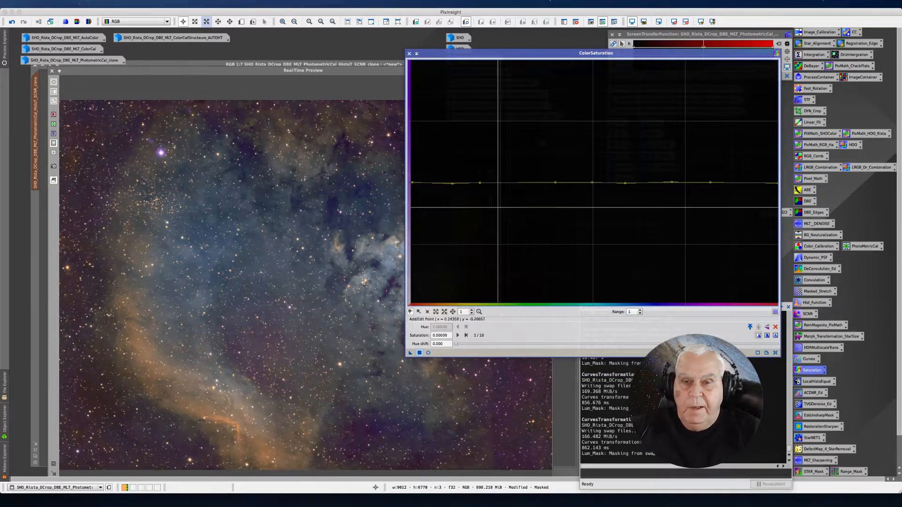
left_click_drag(442, 54, 532, 31)
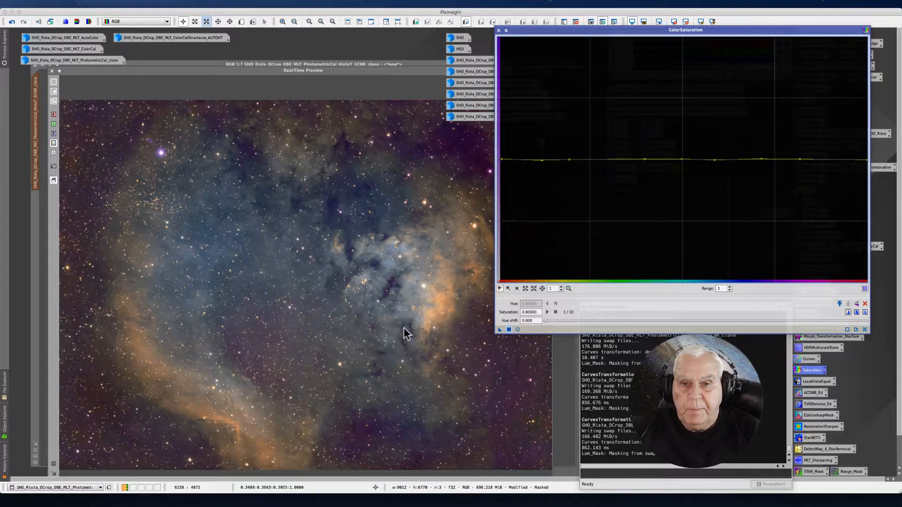
Sample the orange nebula hues and add ColorSaturation points near the zero line at hues of about 0.038, 0.072 and 0.10
left_click(438, 301)
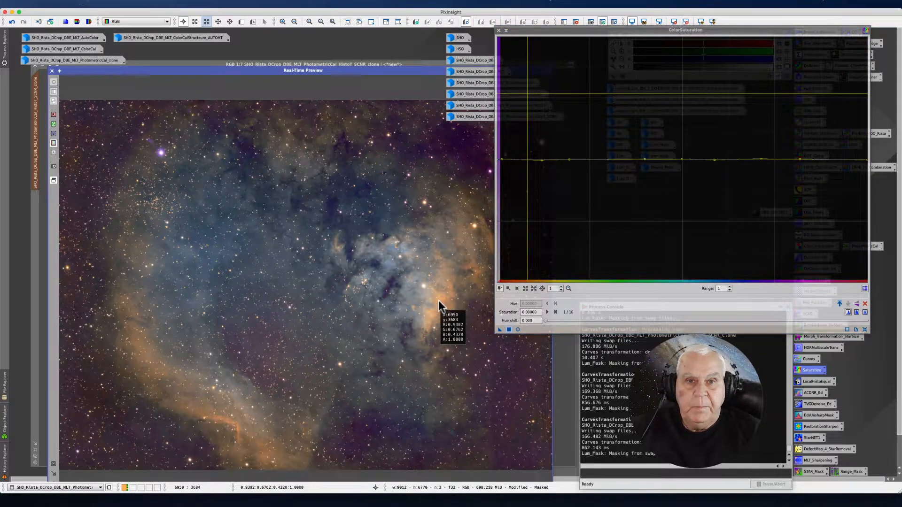
left_click(439, 301)
left_click(436, 316)
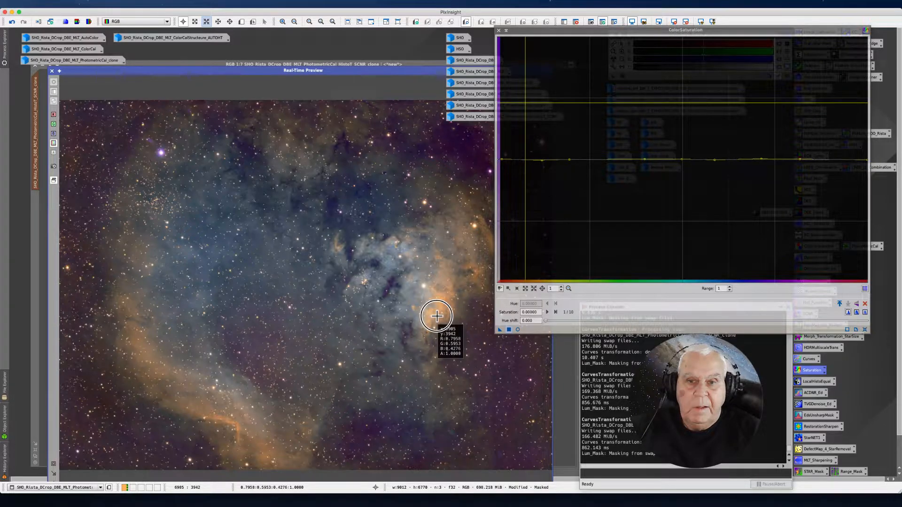
left_click(438, 314)
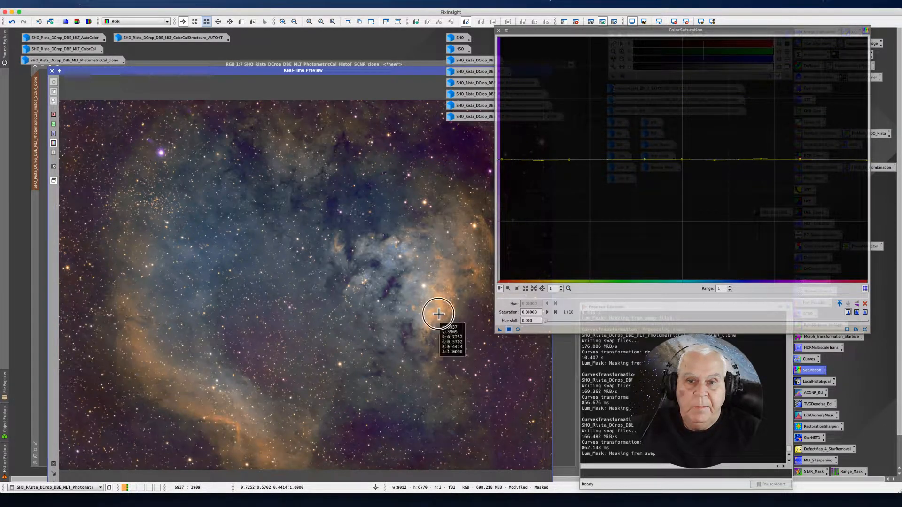
left_click(524, 161)
left_click(536, 161)
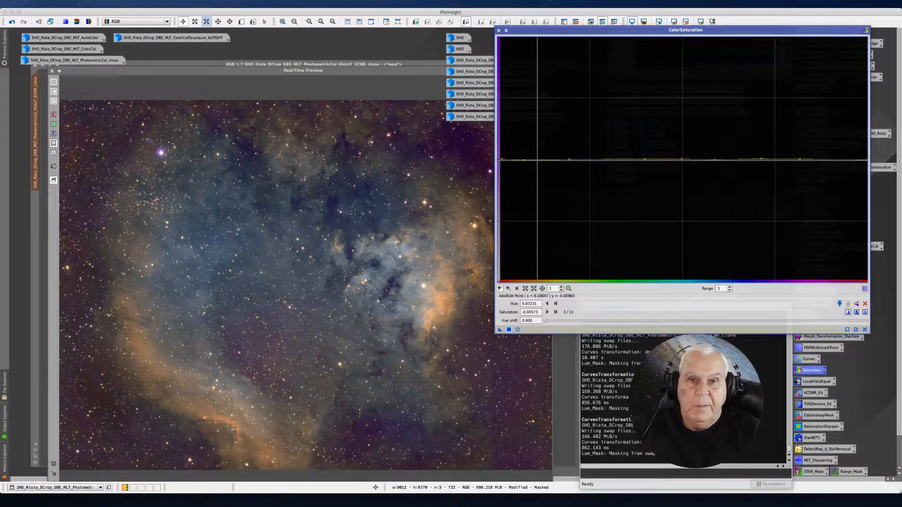
left_click(511, 160)
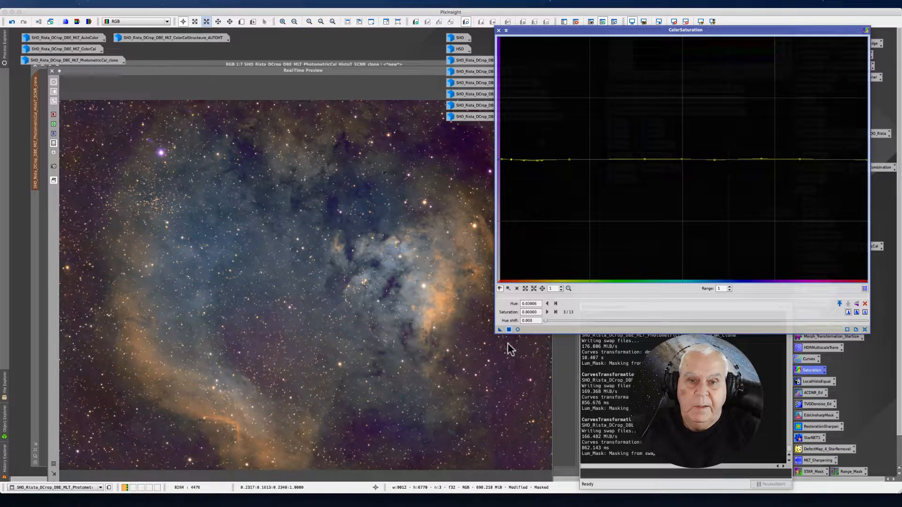
Close the real-time preview window to uncover the masked image
left_click_drag(169, 70, 172, 95)
left_click(55, 96)
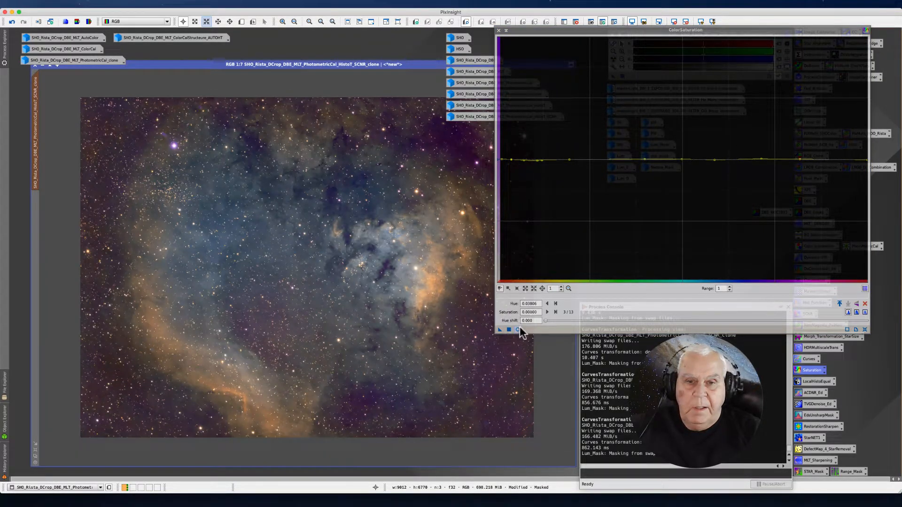
Reopen the ColorSaturation real-time preview, move it up over the image, and sample the bright orange hue beside the nebula core
left_click(518, 330)
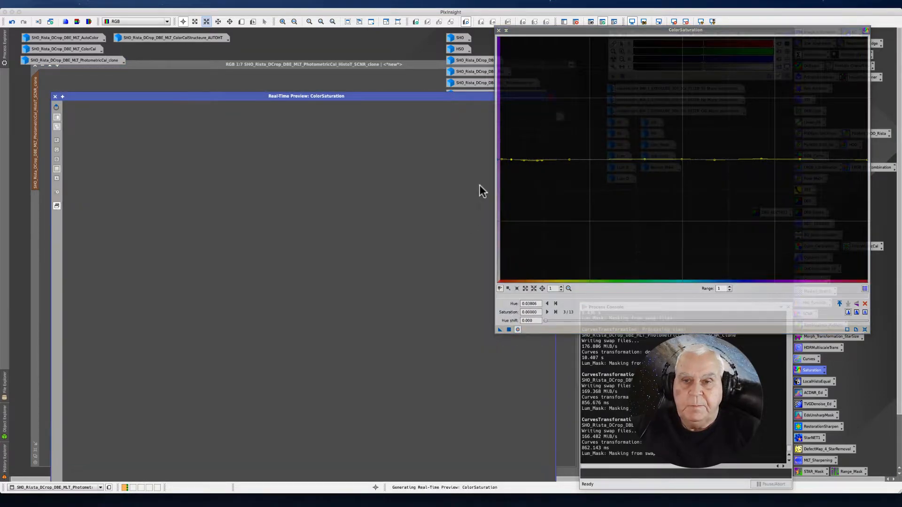
left_click_drag(362, 95, 348, 70)
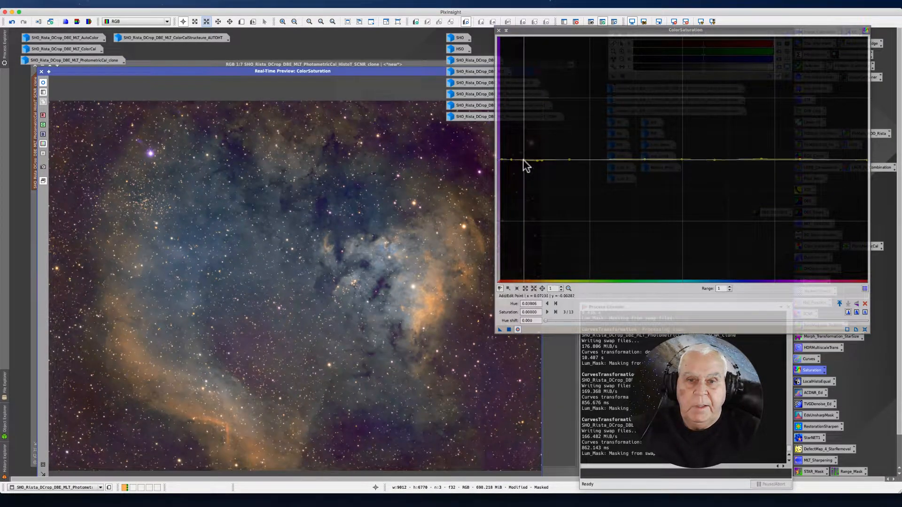
left_click(427, 311)
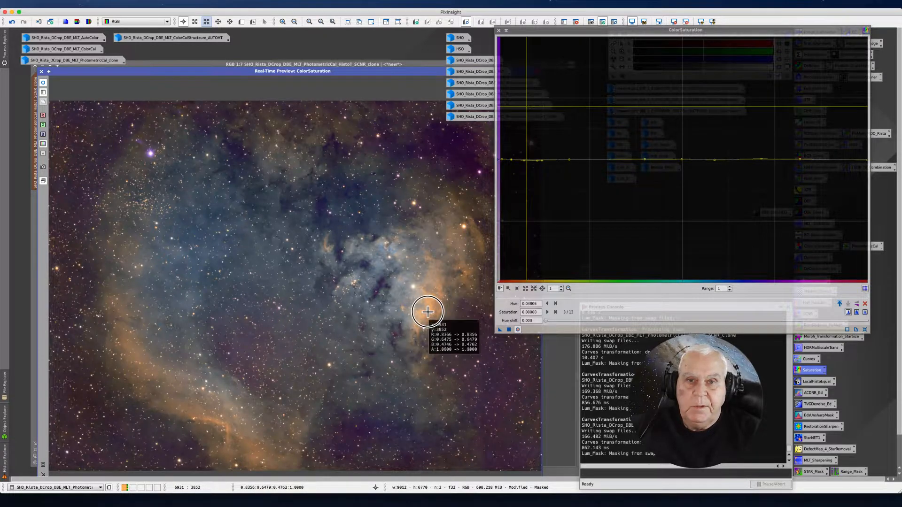
Raise the orange point of the saturation curve to about 0.198 at a hue of about 0.078
left_click_drag(524, 160, 524, 132)
left_click_drag(524, 133, 523, 129)
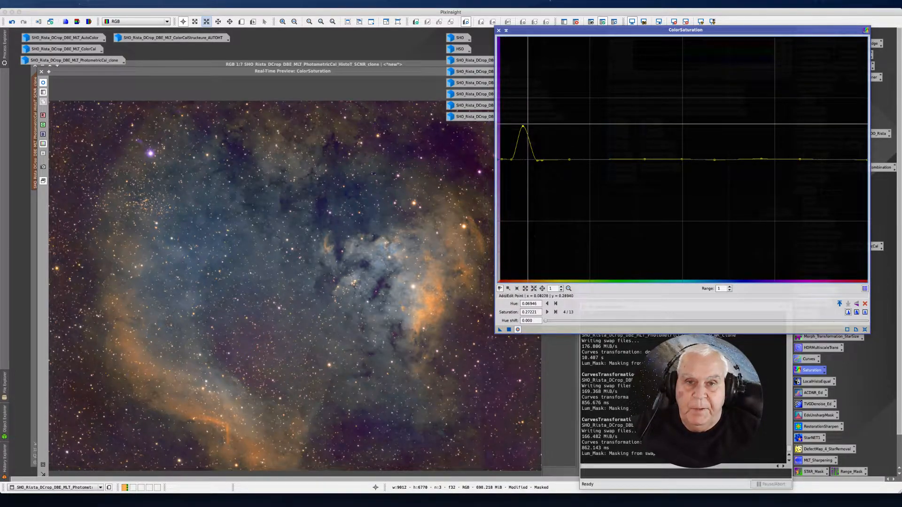
left_click_drag(523, 127, 523, 131)
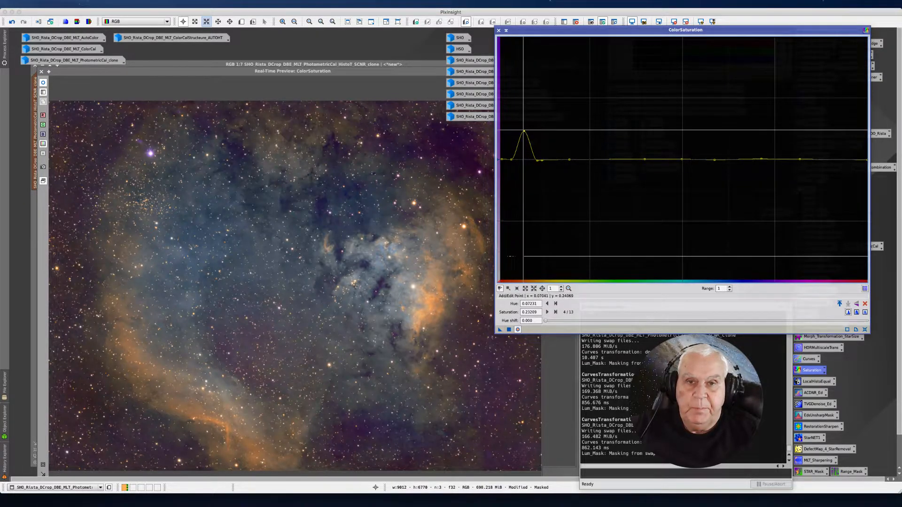
left_click_drag(524, 131, 525, 128)
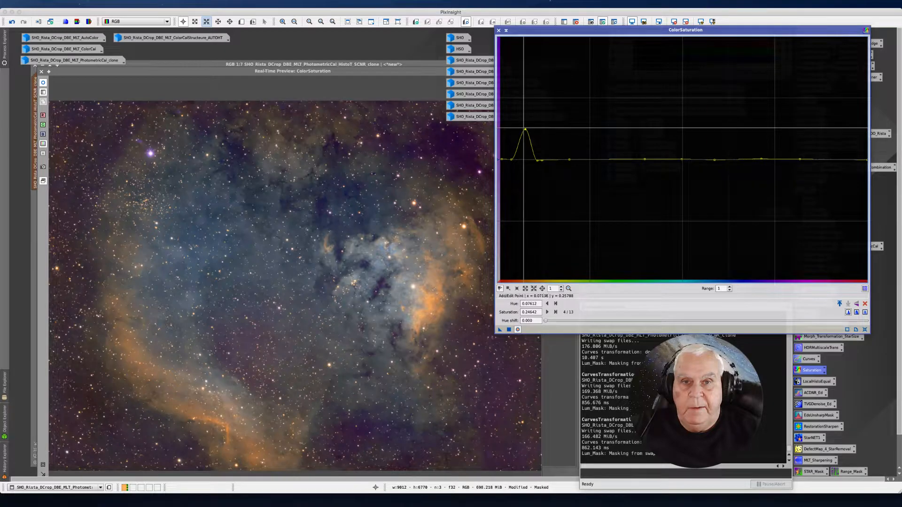
left_click_drag(525, 130, 525, 136)
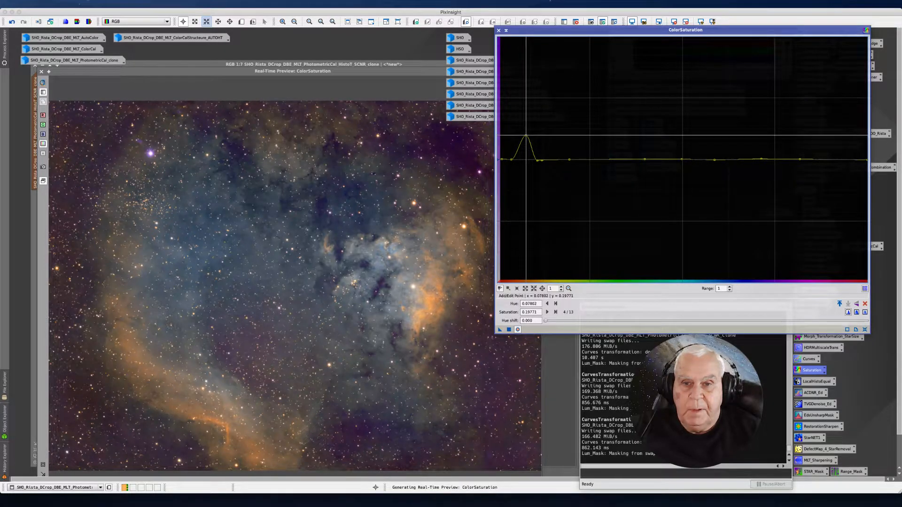
Sample the blue hues around the nebula core and anchor the zero line on both sides of them, with the upper anchor at hue 0.645
left_click(406, 281)
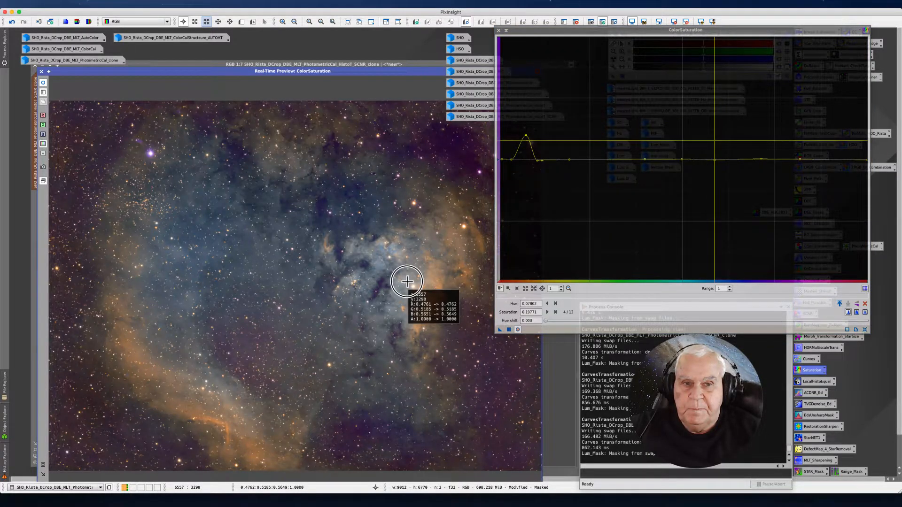
left_click(400, 301)
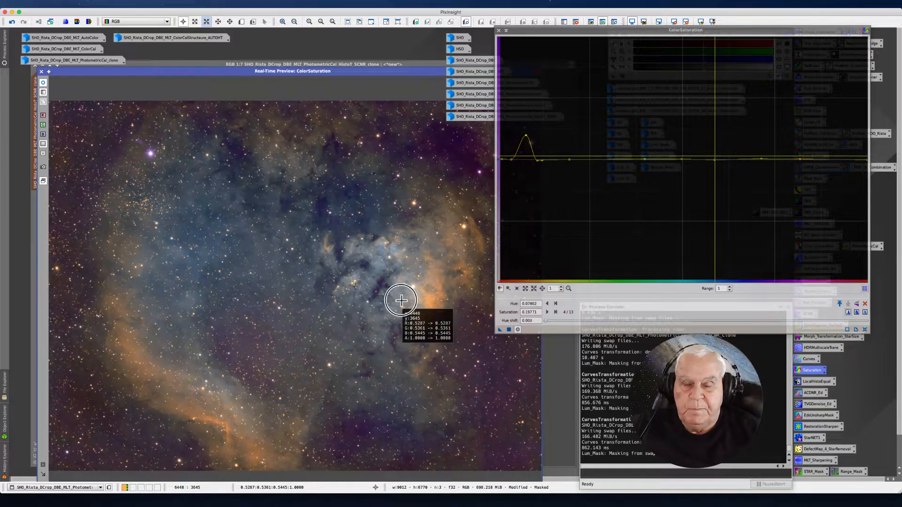
left_click(376, 266)
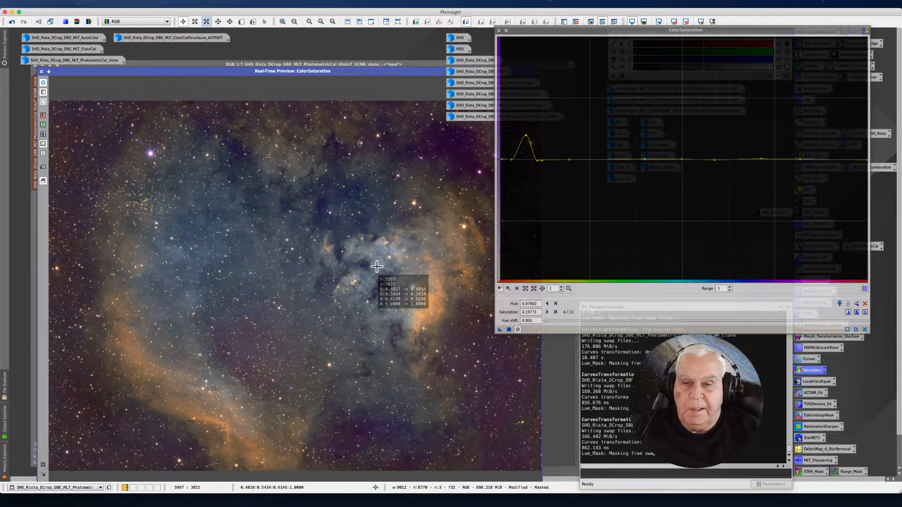
left_click(376, 266)
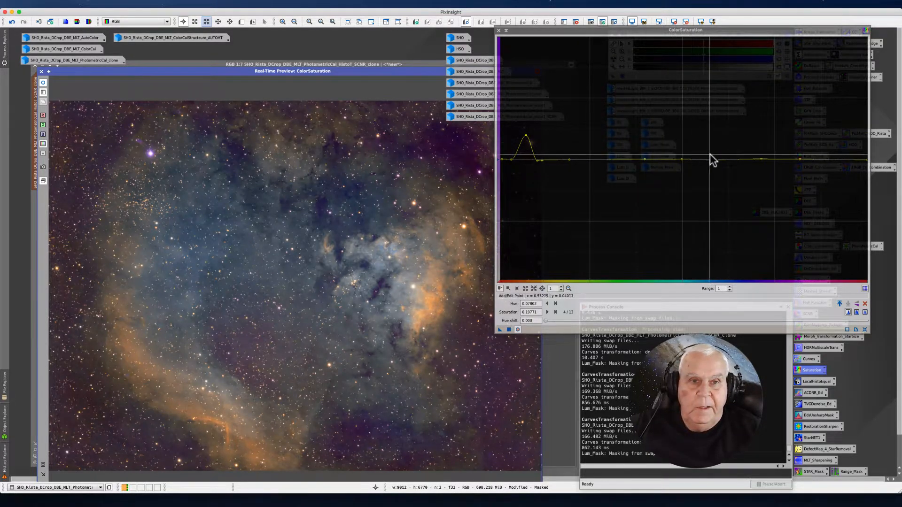
left_click(714, 160)
left_click(699, 159)
left_click(736, 160)
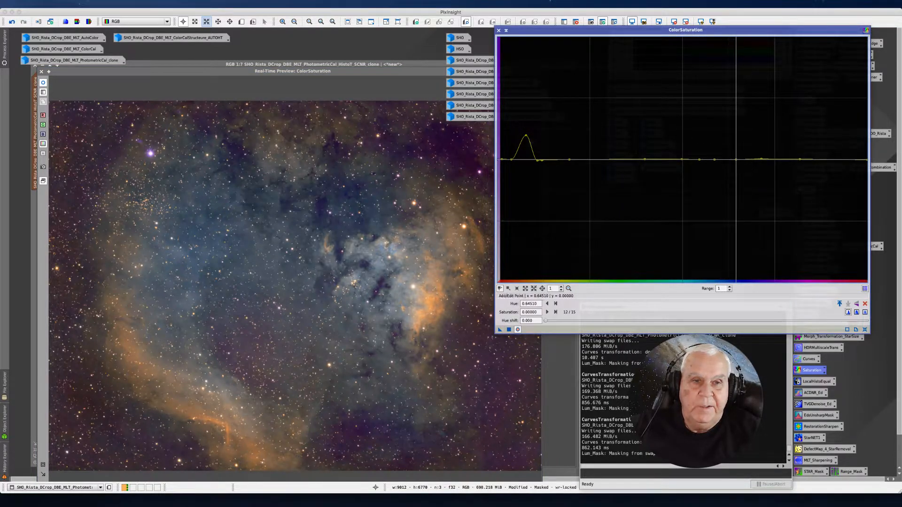
Raise the blue range into a plateau peaking at saturation of about 0.444 at hue 0.604, and apply the curve to the image
left_click_drag(714, 160, 715, 107)
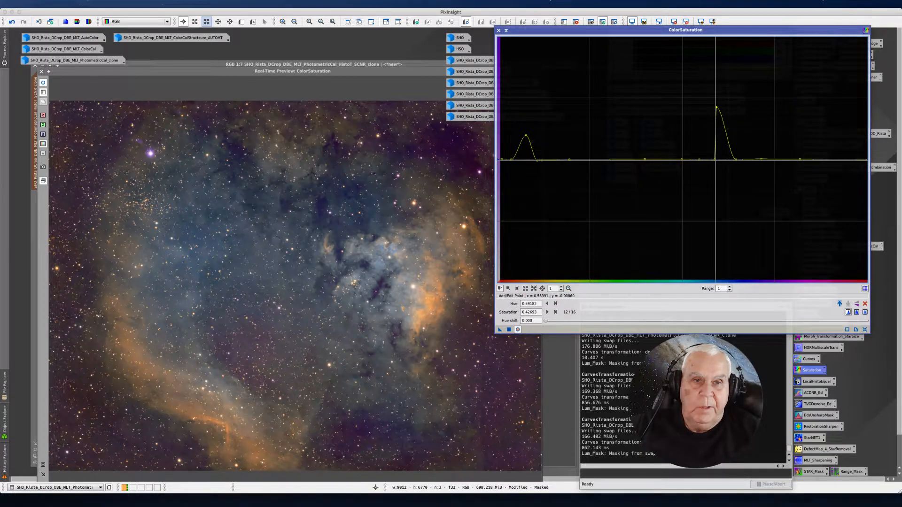
left_click(714, 160)
left_click_drag(714, 159, 706, 109)
left_click(720, 105)
left_click_drag(721, 105, 720, 104)
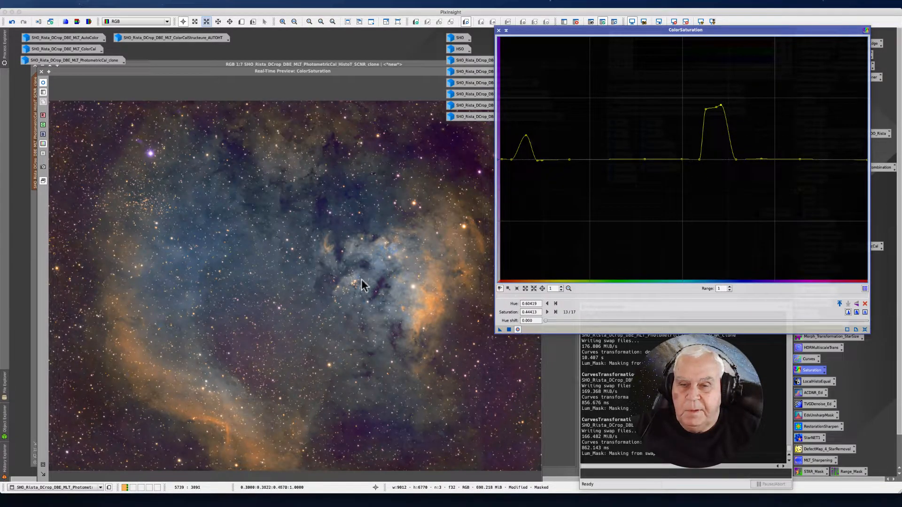
left_click(509, 329)
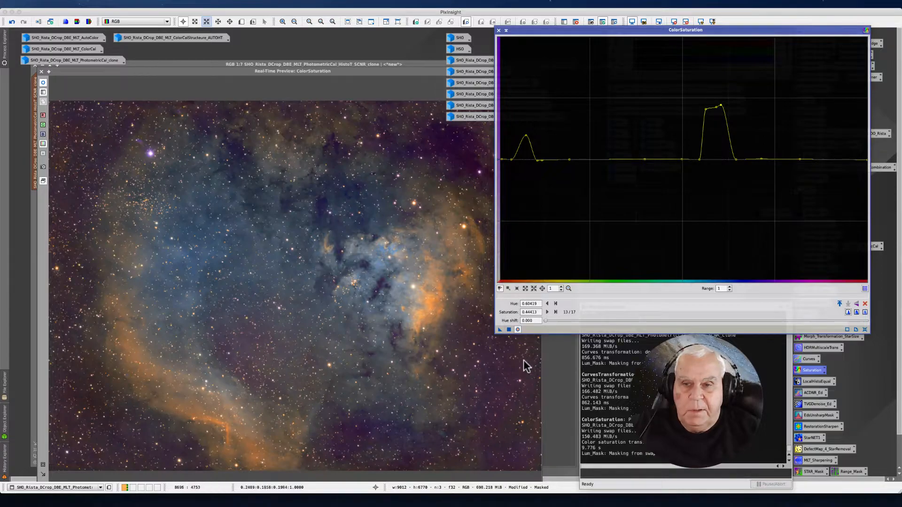
Sample the blue and orange nebula and the lower-left background hues, and add a near-zero saturation point at hue of about 0.968
left_click(187, 301)
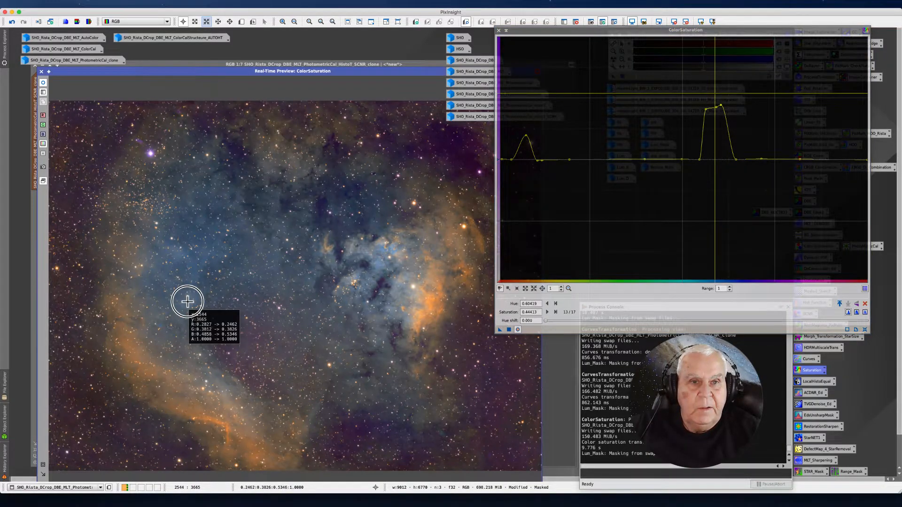
left_click(175, 408)
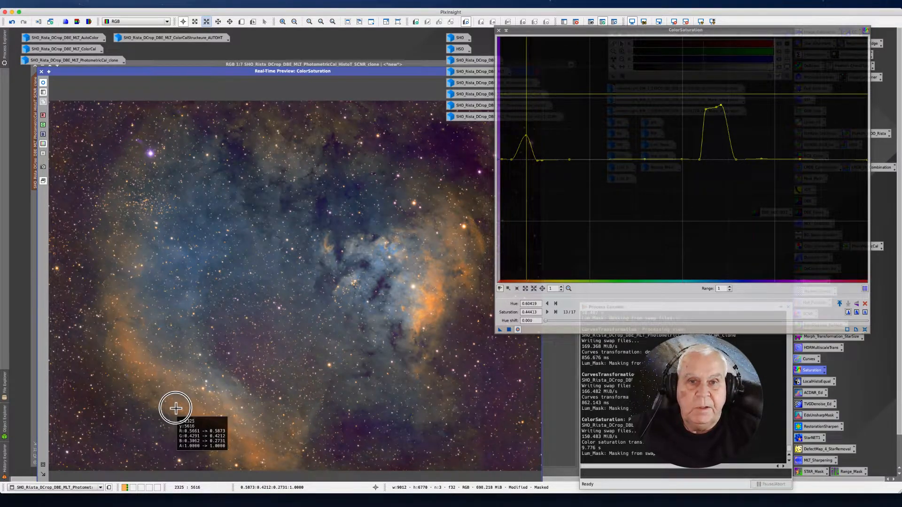
left_click(125, 334)
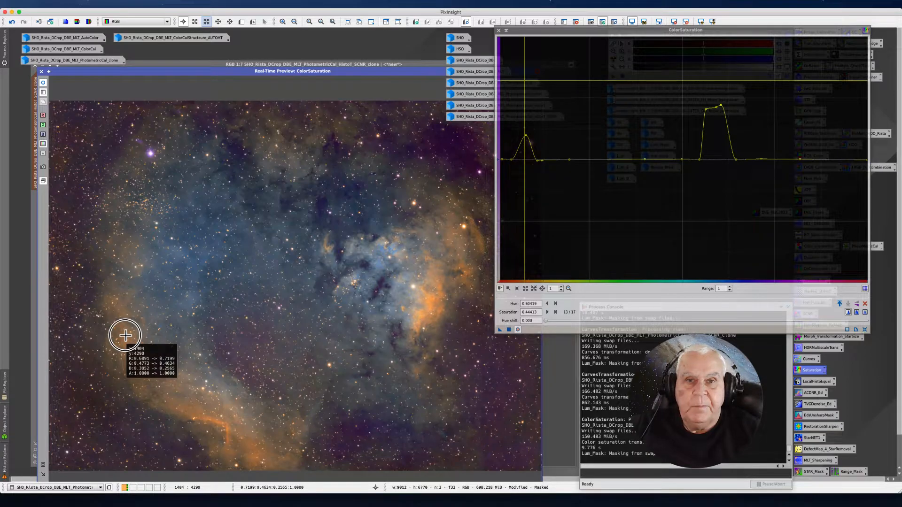
left_click(115, 424)
left_click(114, 424)
left_click(121, 423)
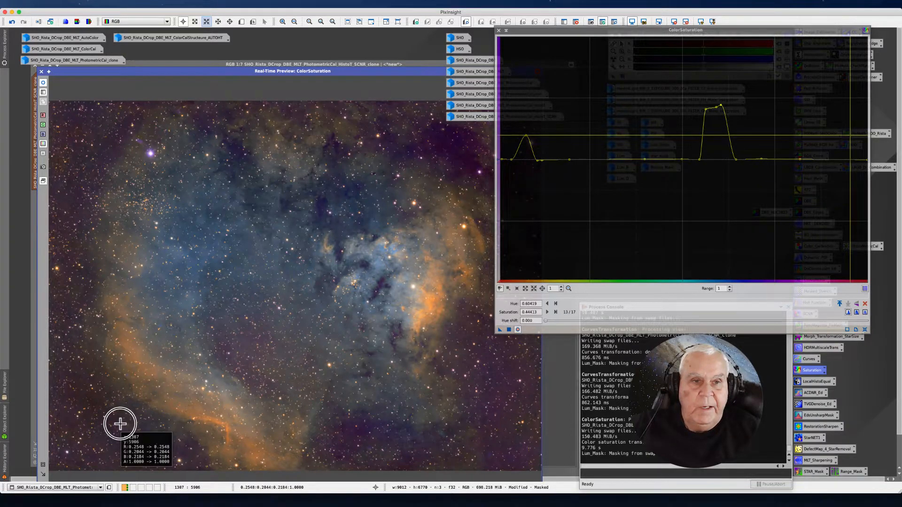
left_click(120, 424)
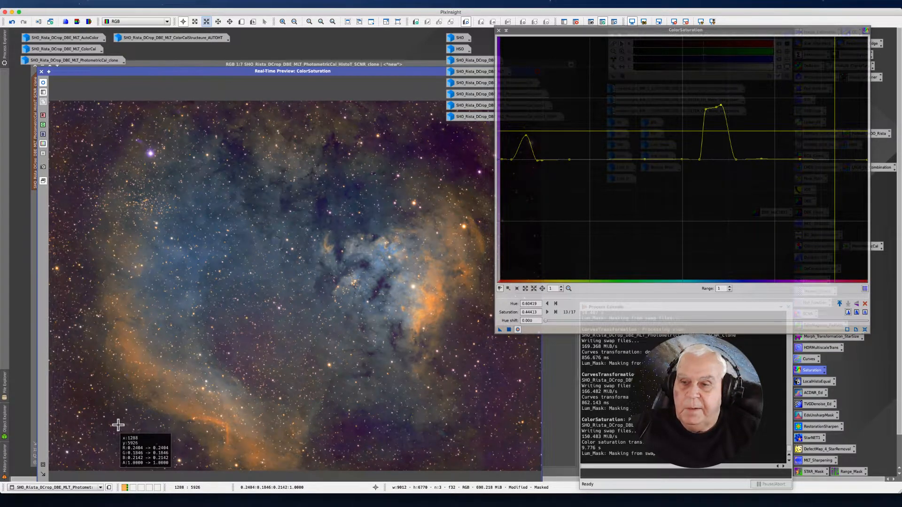
left_click(85, 400)
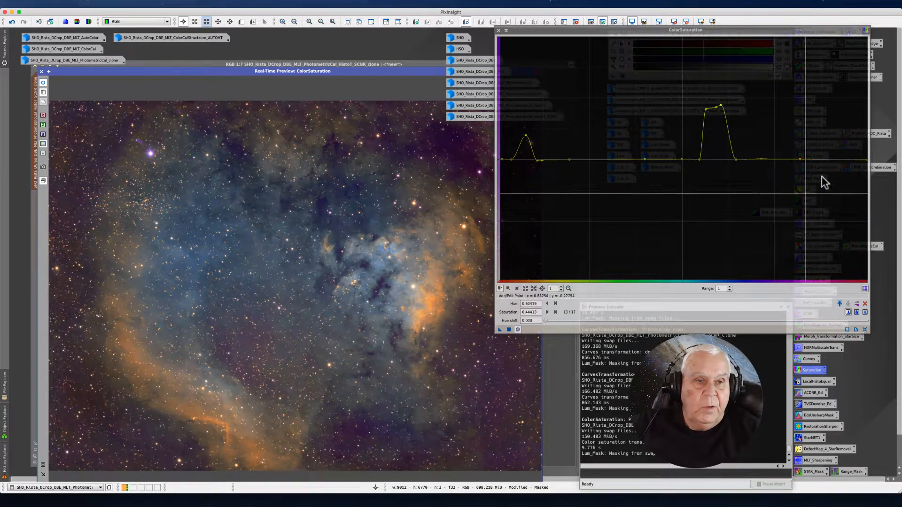
left_click(855, 160)
left_click(121, 433)
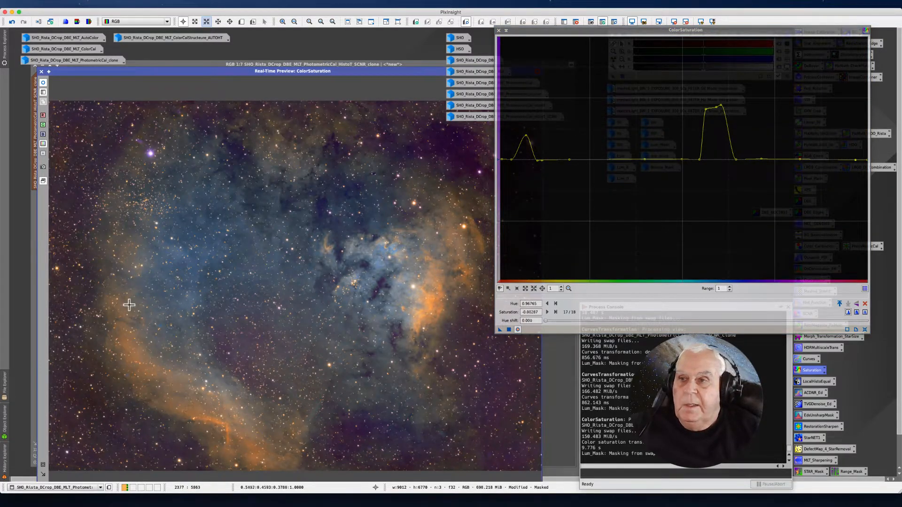
Close the real-time preview and invert the image's mask so the background is exposed
left_click(43, 72)
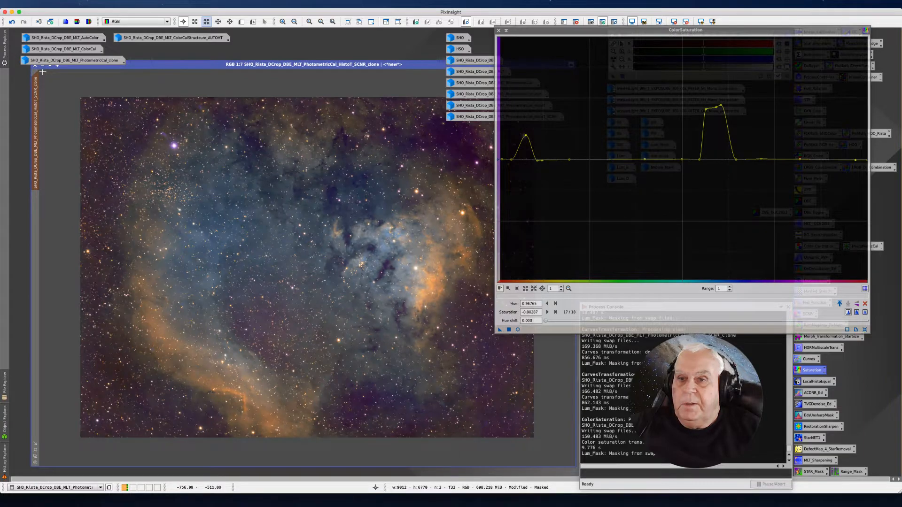
left_click(148, 4)
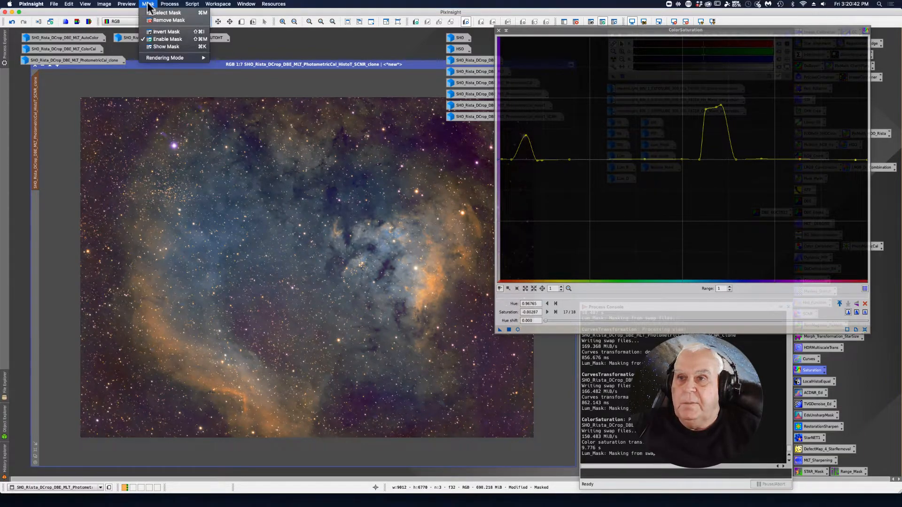
left_click(155, 32)
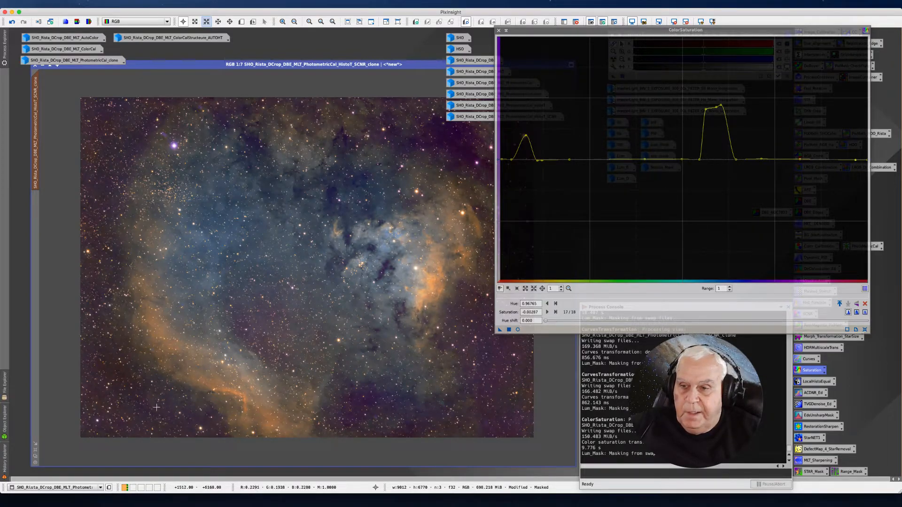
Sample the purple background in the image corners and bracket its hue range with zero-line points, the lower one at hue of about 0.79
left_click(125, 408)
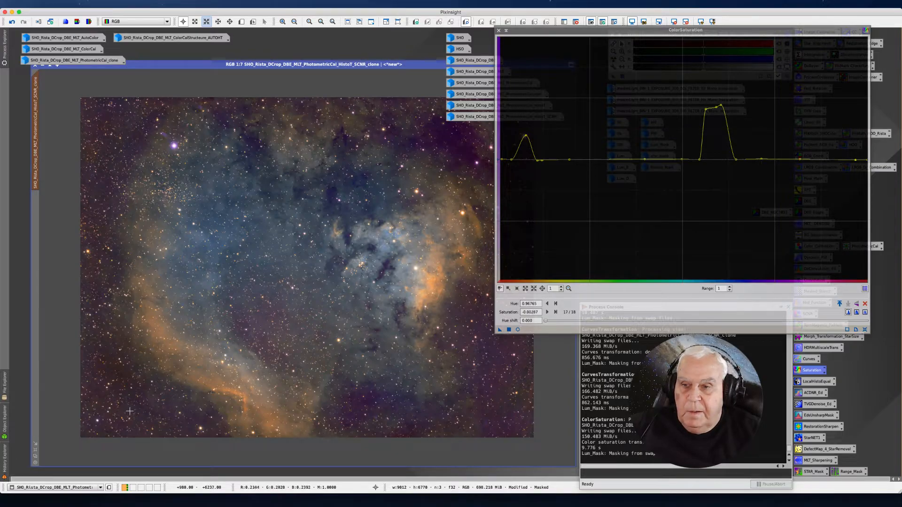
left_click(130, 411)
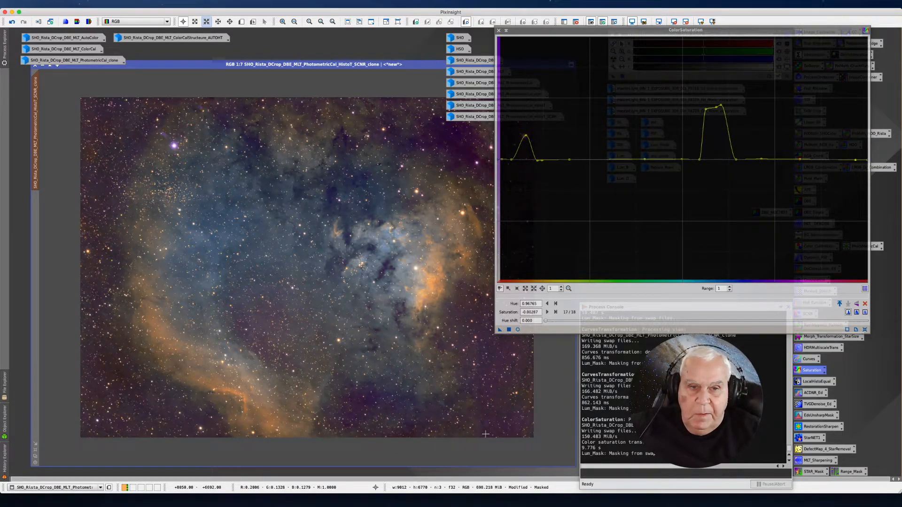
left_click(102, 113)
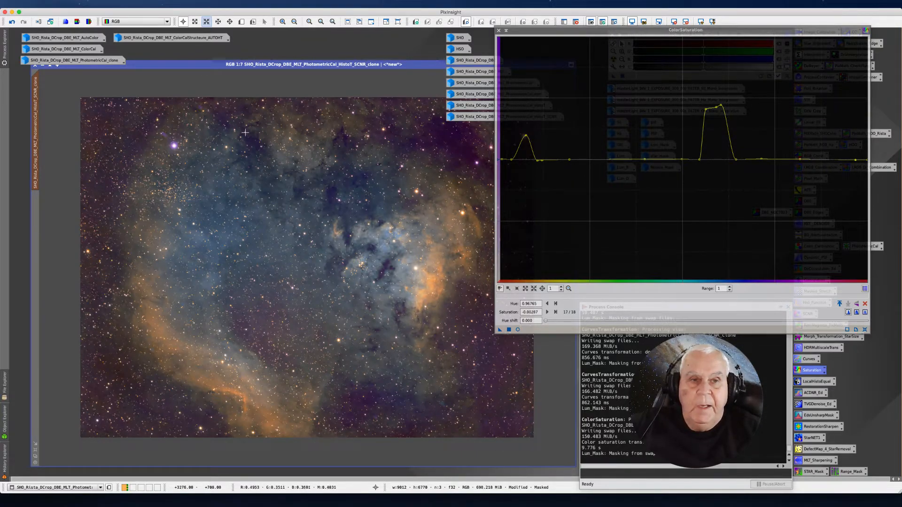
left_click(789, 160)
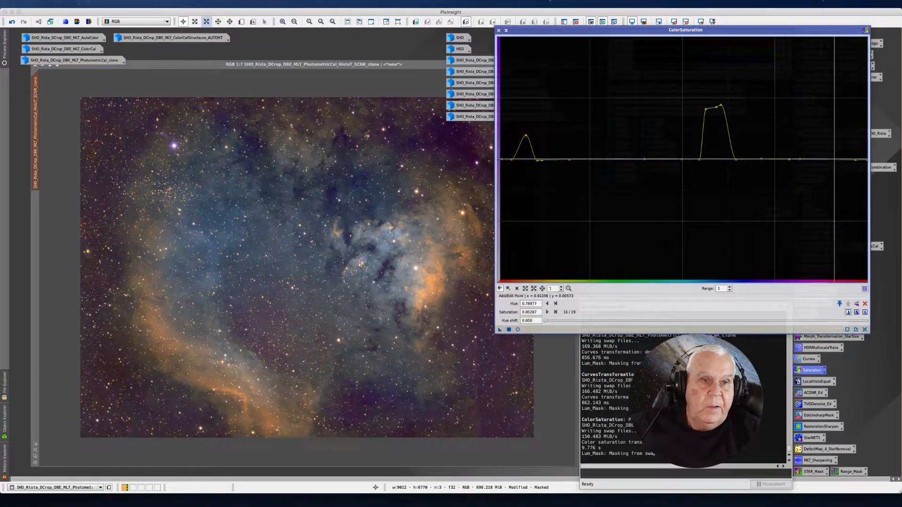
left_click(839, 161)
Desaturate the background's purple hues to about -0.679 at hue 0.869, checking the change in the real-time preview
left_click_drag(807, 160, 813, 242)
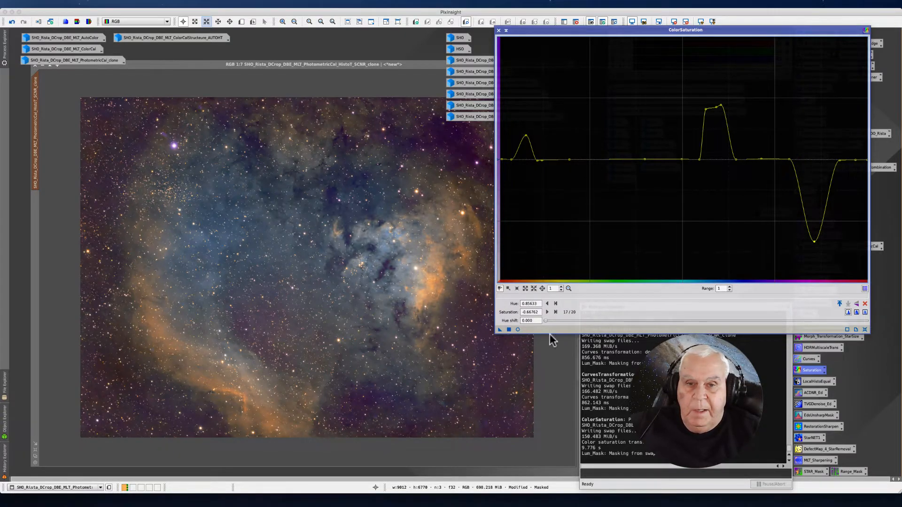
left_click(518, 329)
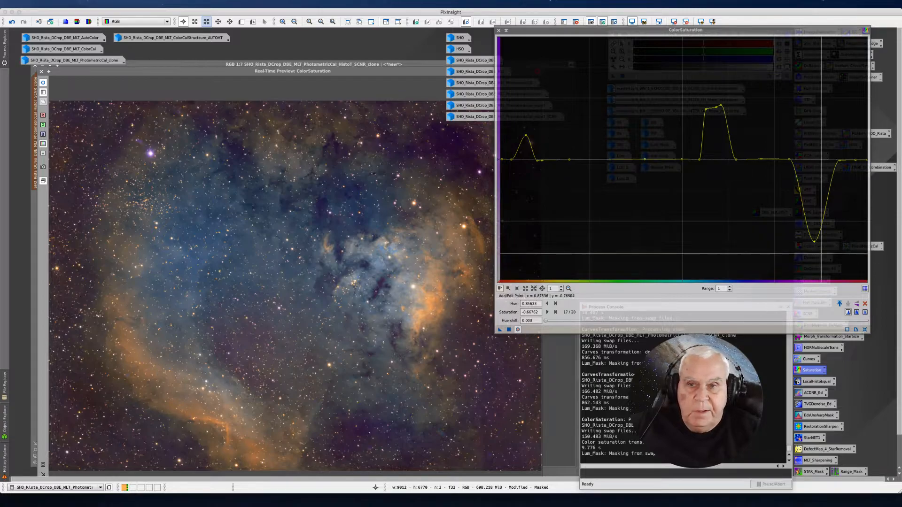
mouse_move(814, 242)
left_mouse_down()
mouse_move(811, 178)
mouse_move(808, 275)
mouse_move(820, 228)
mouse_move(818, 244)
left_mouse_up()
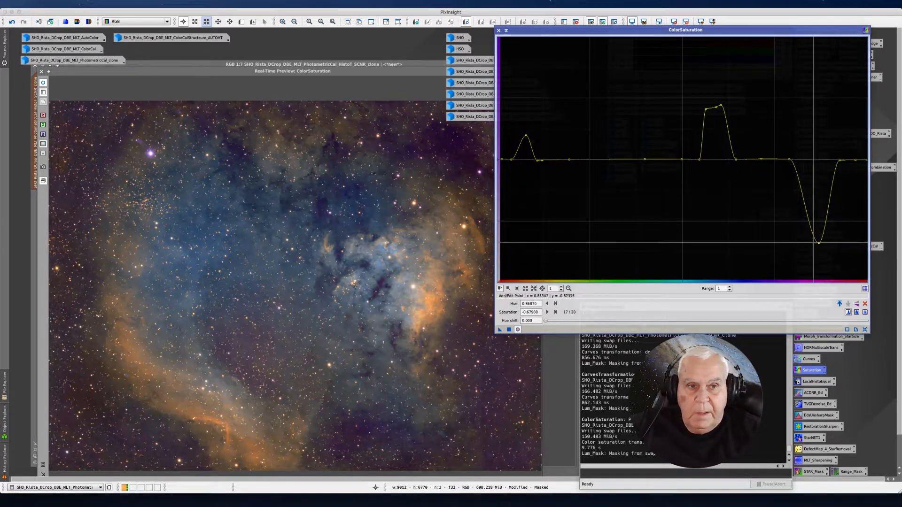
Apply the saturation curve to the image, reset ColorSaturation, and close it together with its real-time preview
left_click(508, 328)
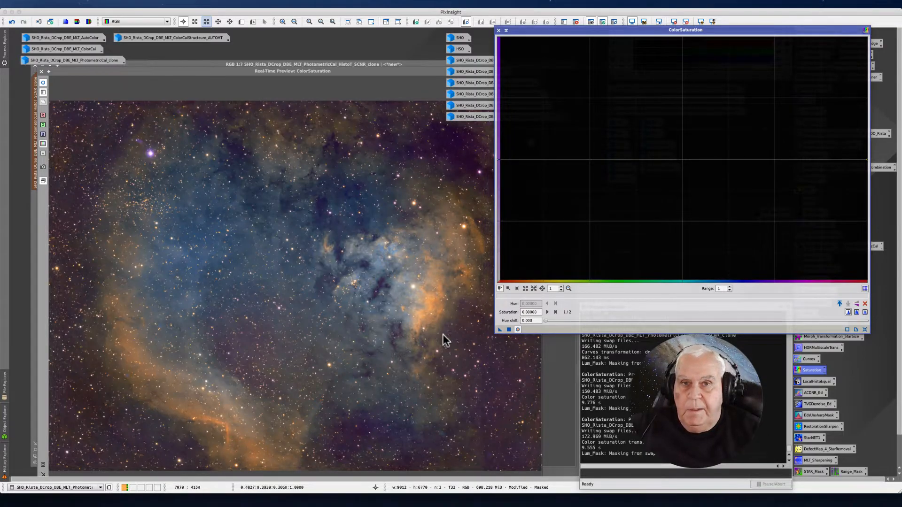
left_click(499, 30)
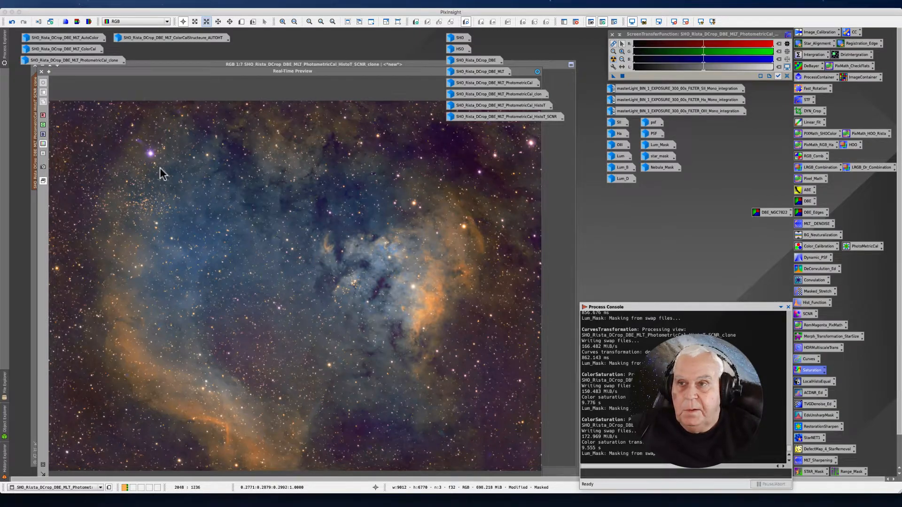
left_click(42, 71)
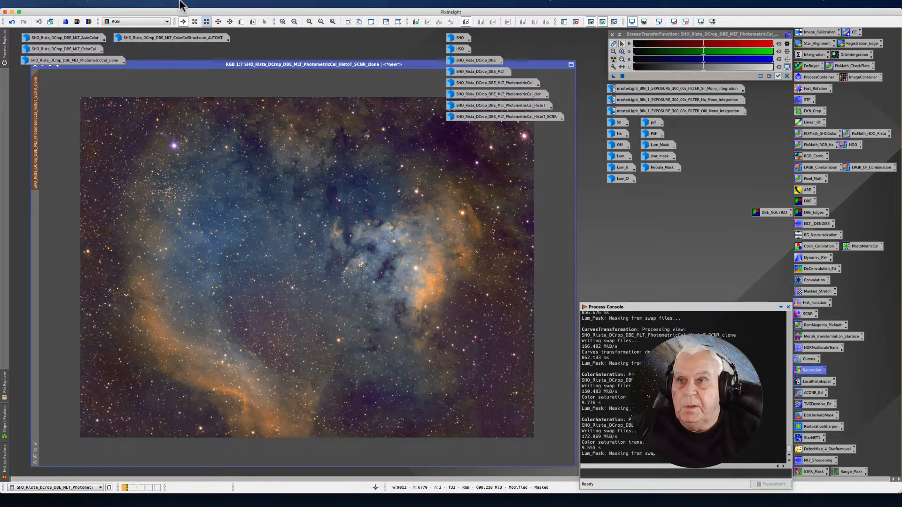
Remove the mask from the nebula image and generate a star mask of it with StarMask, using noise threshold 0.01 and scale 5
left_click(148, 4)
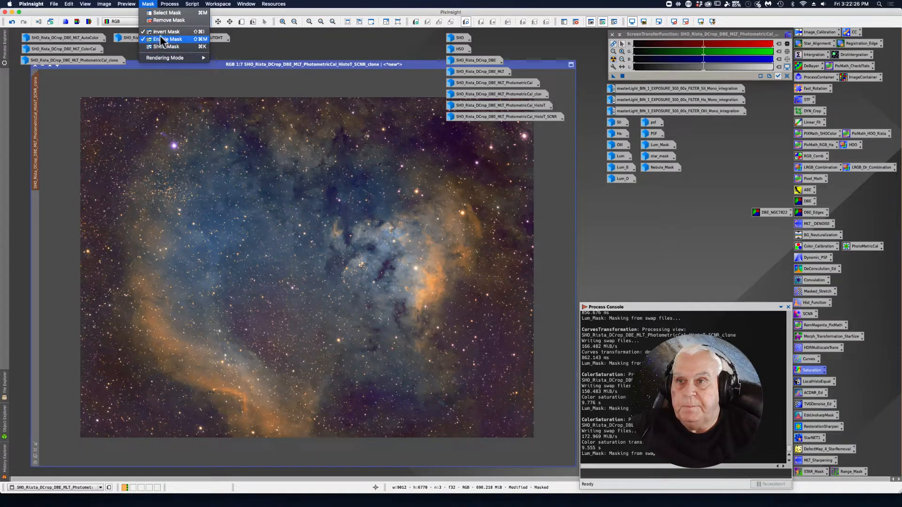
left_click(162, 21)
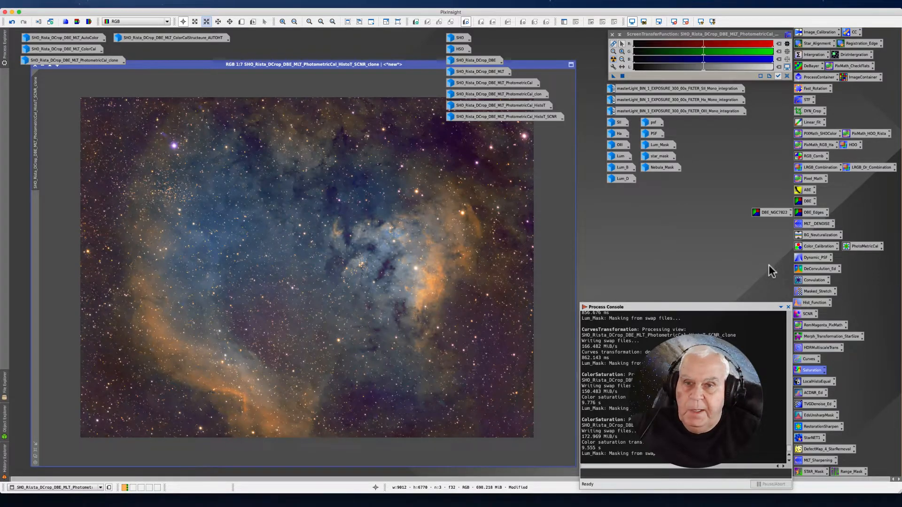
double_click(806, 472)
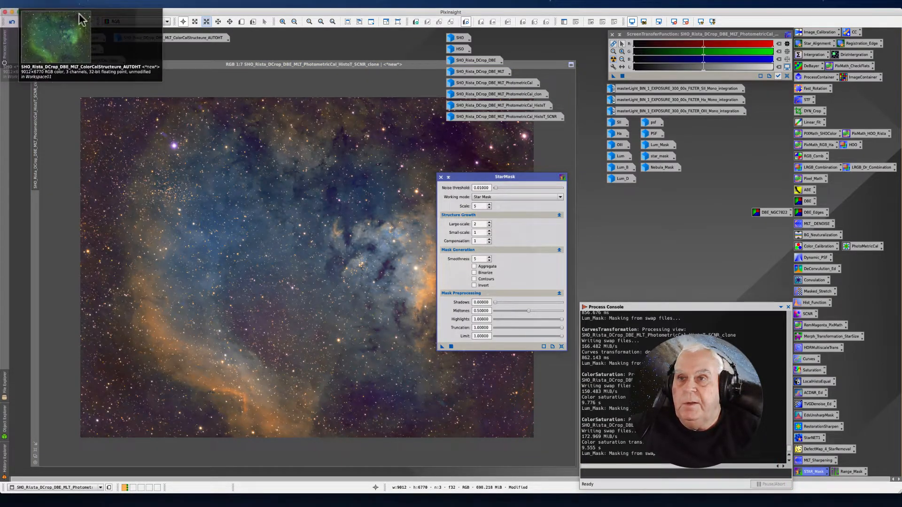
left_click(170, 4)
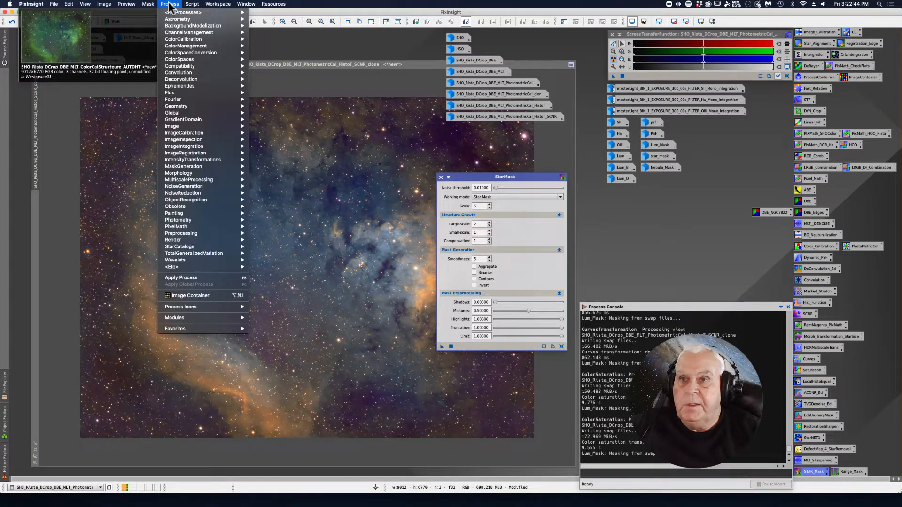
mouse_move(197, 12)
mouse_move(272, 493)
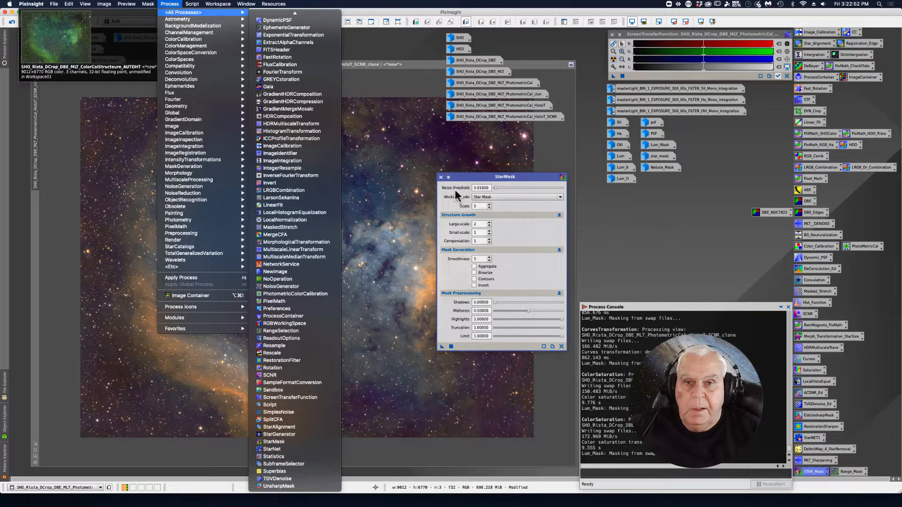
left_click(463, 176)
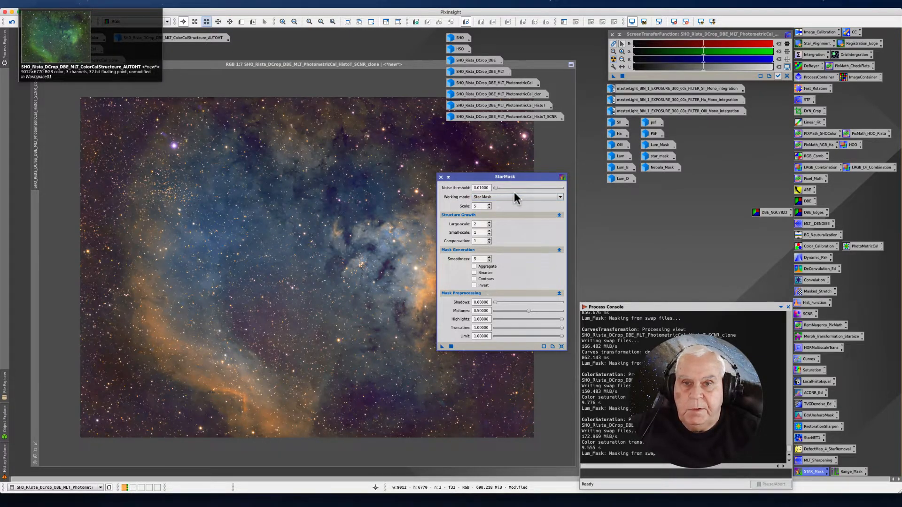
left_click_drag(464, 177, 514, 149)
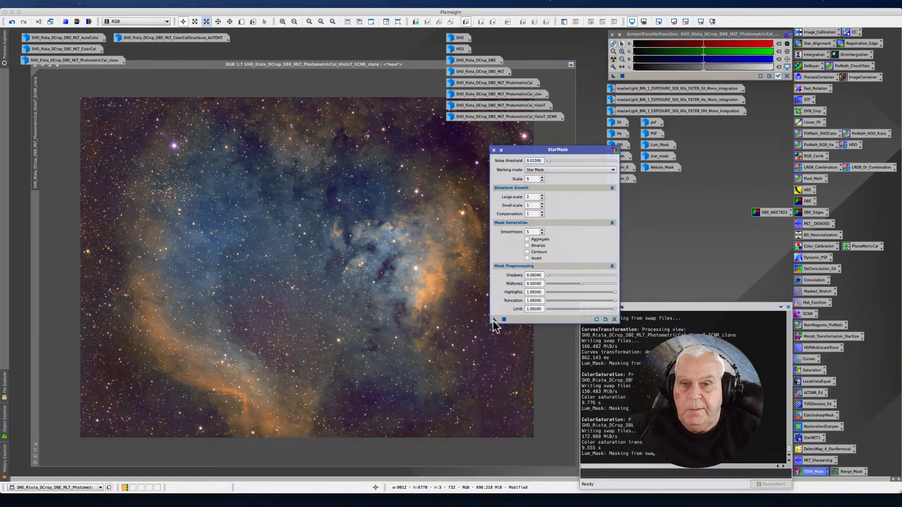
left_click_drag(493, 319, 272, 258)
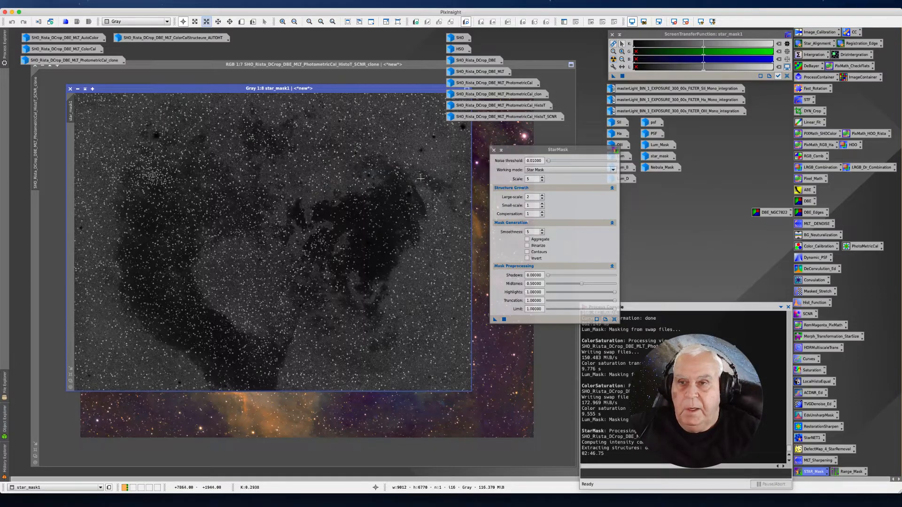
Mask the nebula image with star_mask1 and park that mask minimized beside the other masks, viewing the earlier star_mask for comparison
left_click_drag(147, 88, 194, 123)
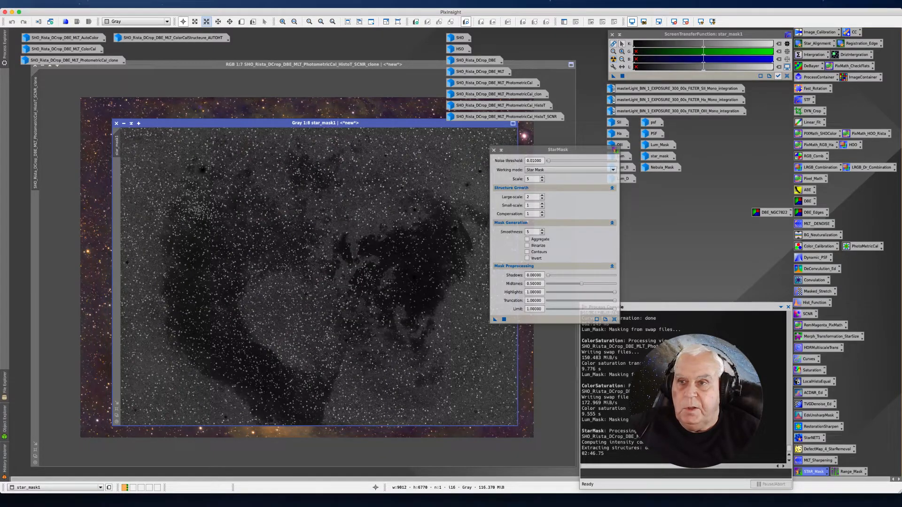
mouse_move(118, 146)
left_mouse_down()
mouse_move(73, 211)
mouse_move(36, 225)
left_mouse_up()
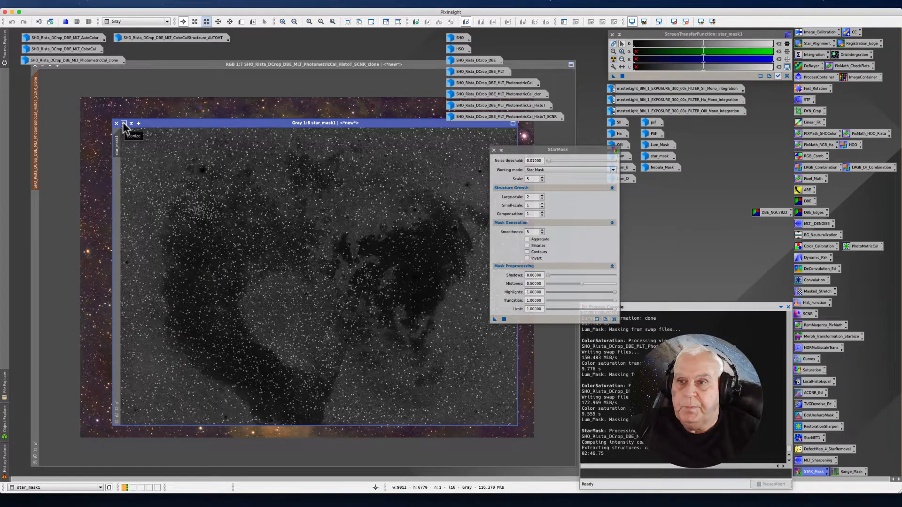
left_click(123, 123)
left_click_drag(328, 278, 652, 181)
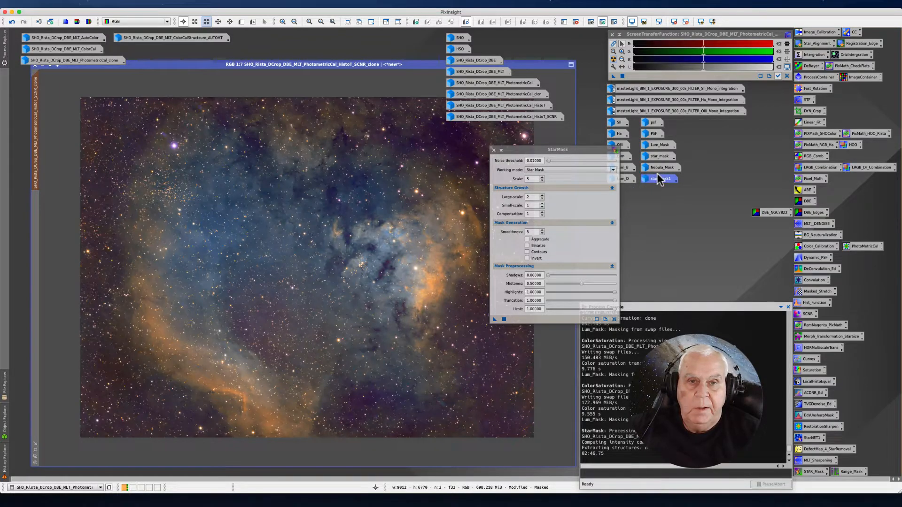
double_click(660, 159)
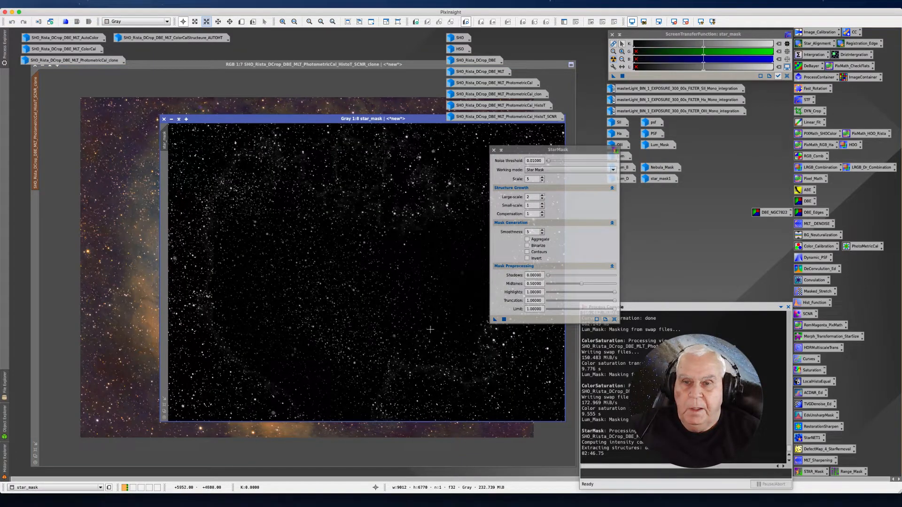
left_click(172, 119)
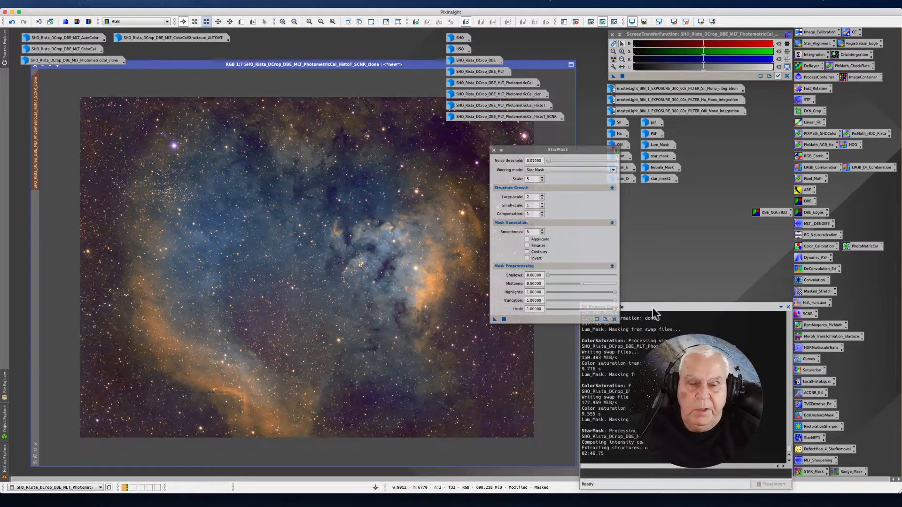
Open ColorSaturation with its real-time preview and desaturate the orange-yellow star hues to about -0.28 at hue 0.115, anchoring the curve near zero at hue 0.05
double_click(809, 371)
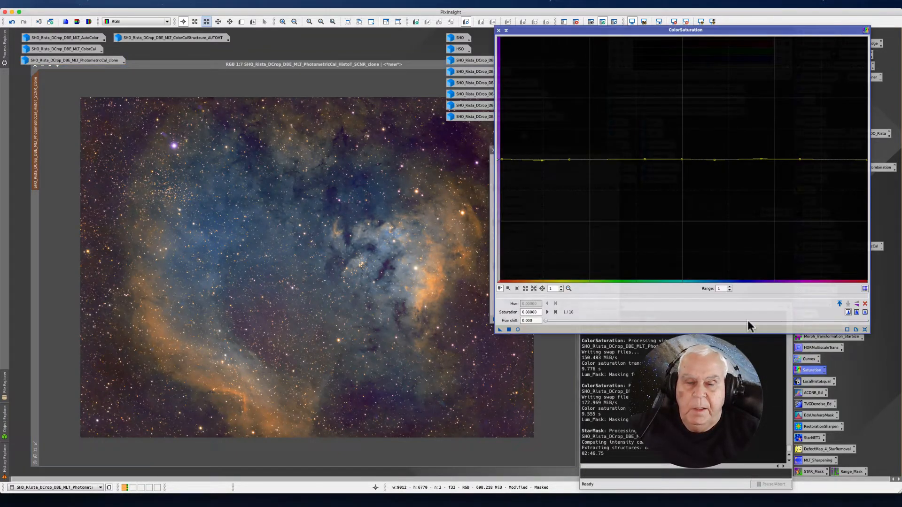
left_click_drag(562, 30, 461, 44)
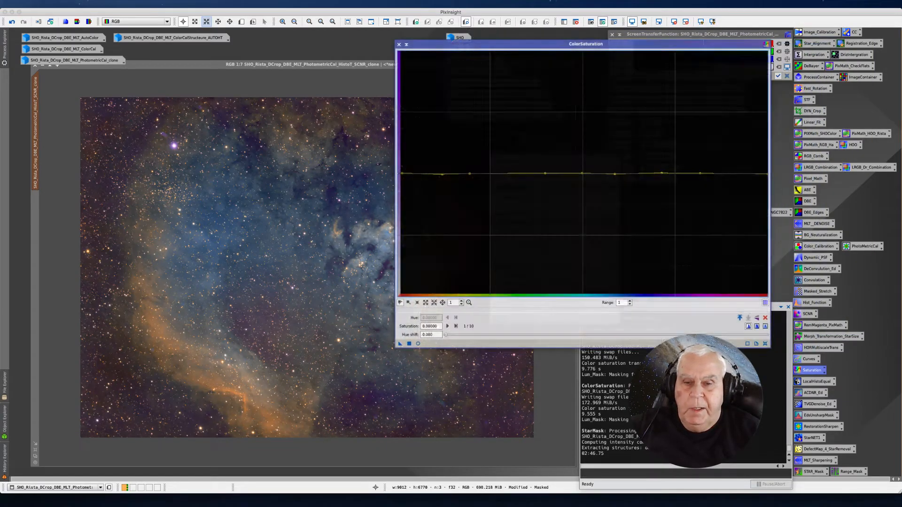
left_click(418, 343)
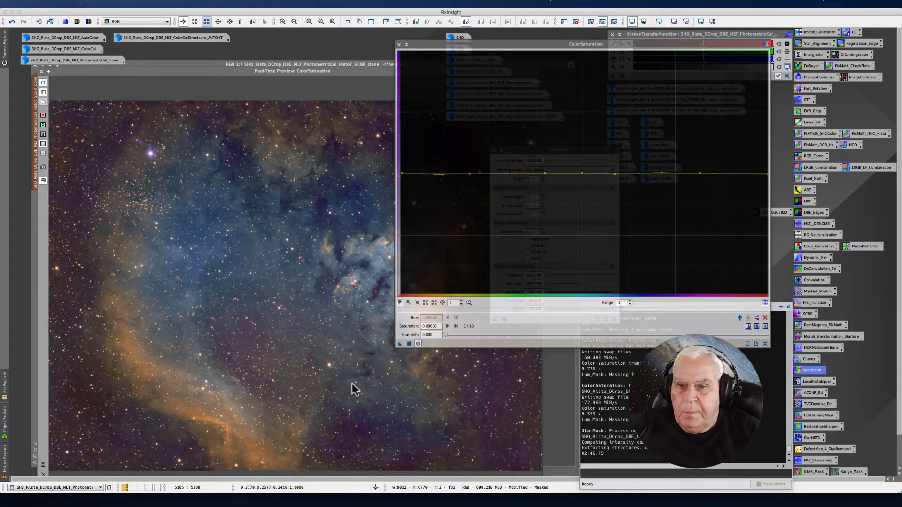
left_click(330, 364)
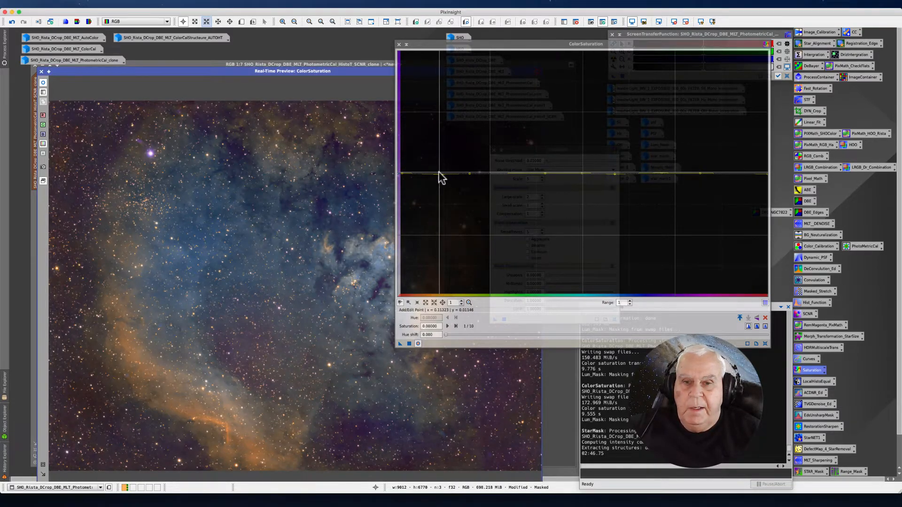
left_click_drag(440, 174, 440, 208)
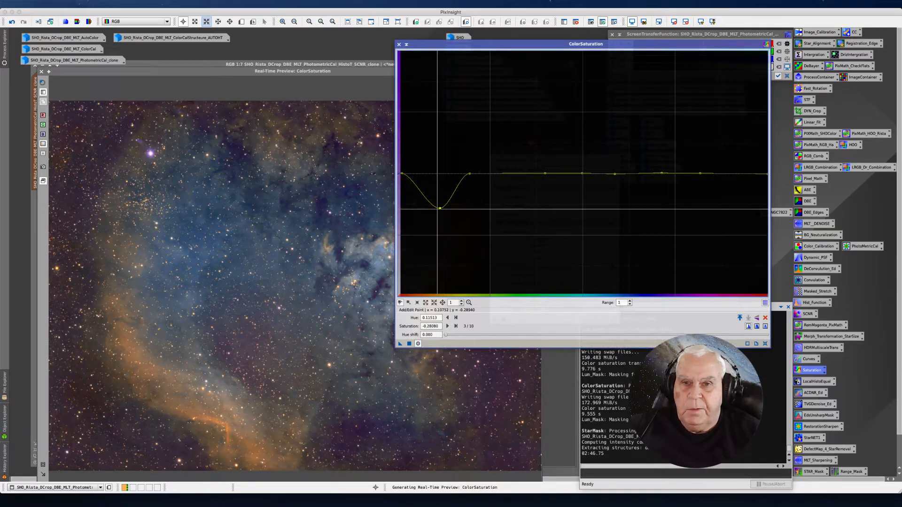
left_click(428, 204)
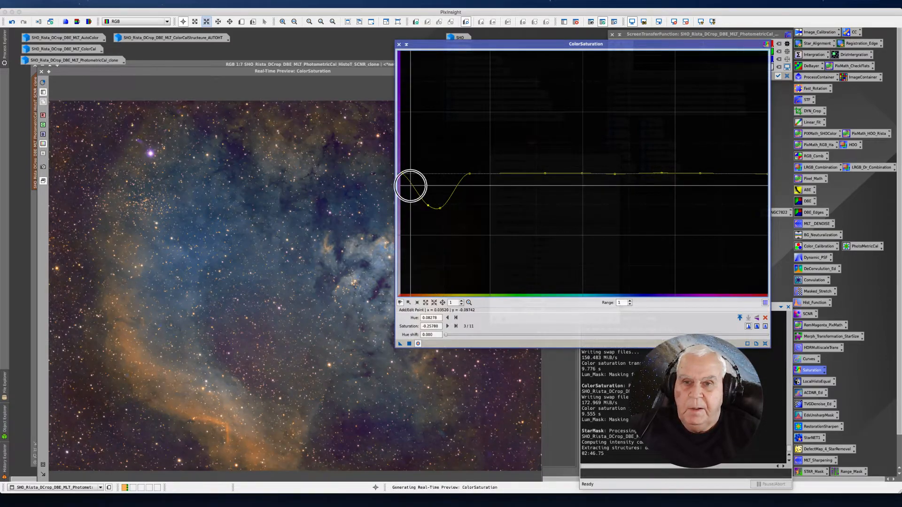
left_click(416, 175)
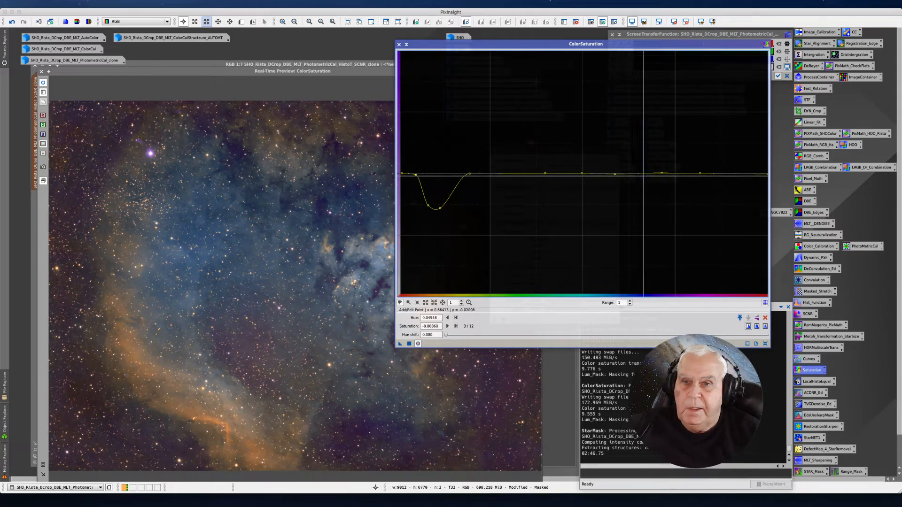
Raise the blue saturation to about 0.18 at hue 0.656 and the red to about 0.09 at hue 0.97, adding near-zero anchor points around them
left_click_drag(643, 175, 640, 151)
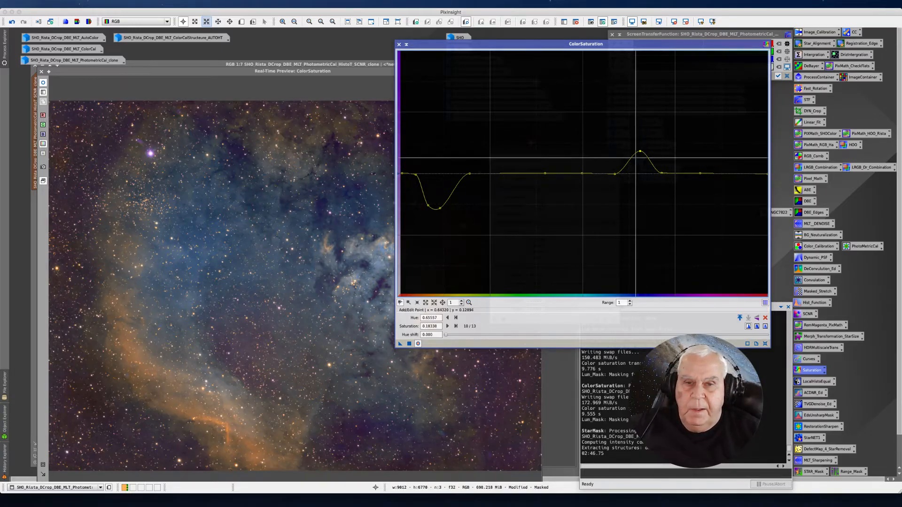
left_click_drag(545, 173, 517, 173)
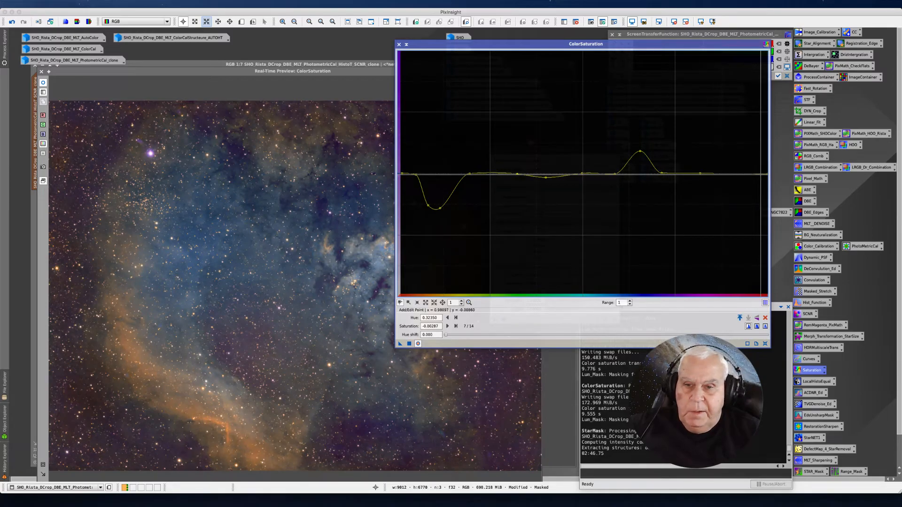
left_click_drag(757, 173, 756, 163)
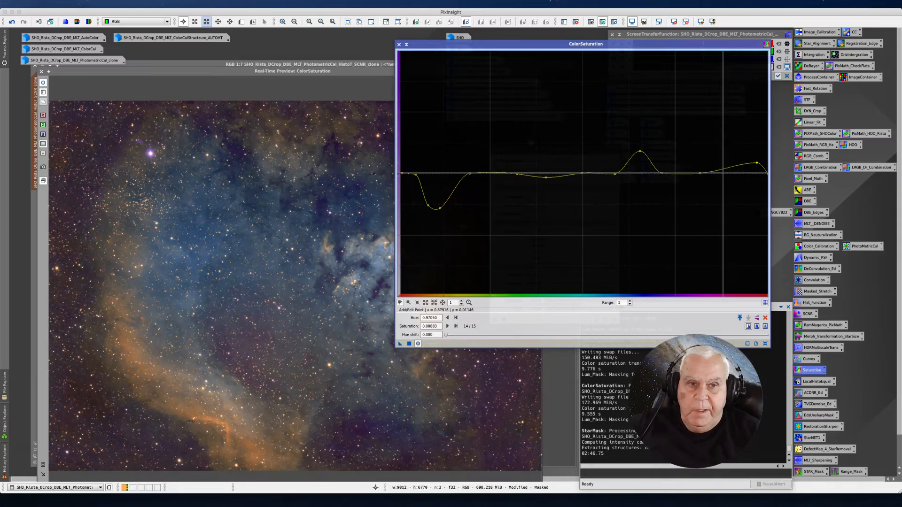
left_click(703, 176)
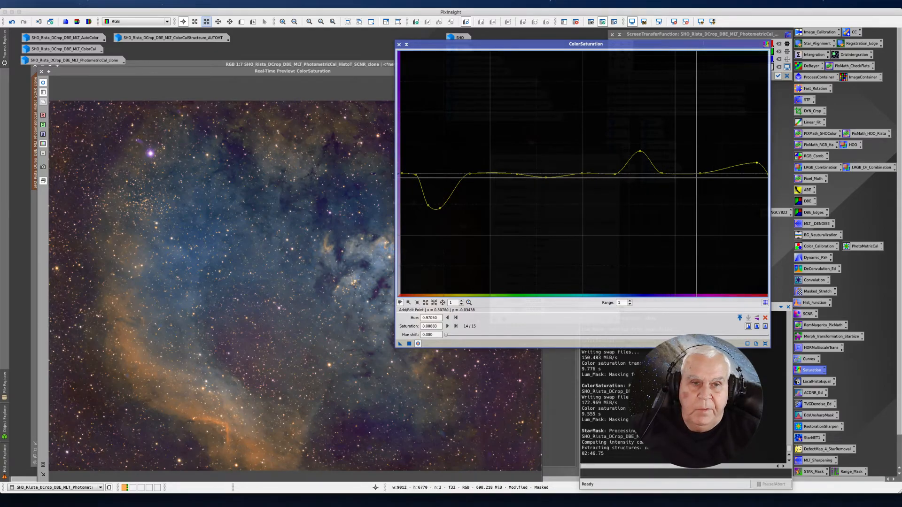
left_click(711, 174)
left_click(703, 174)
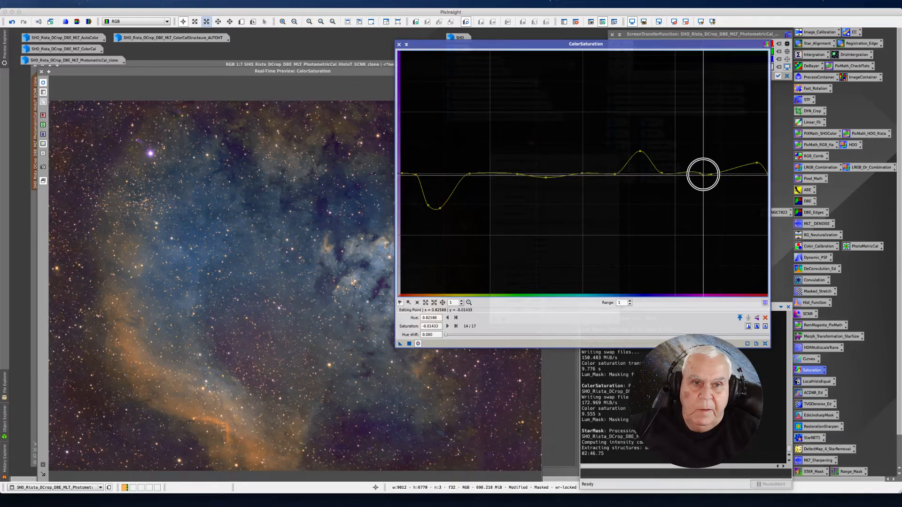
Apply the star saturation curve to the masked image twice, and close ColorSaturation and its real-time preview
left_click(409, 344)
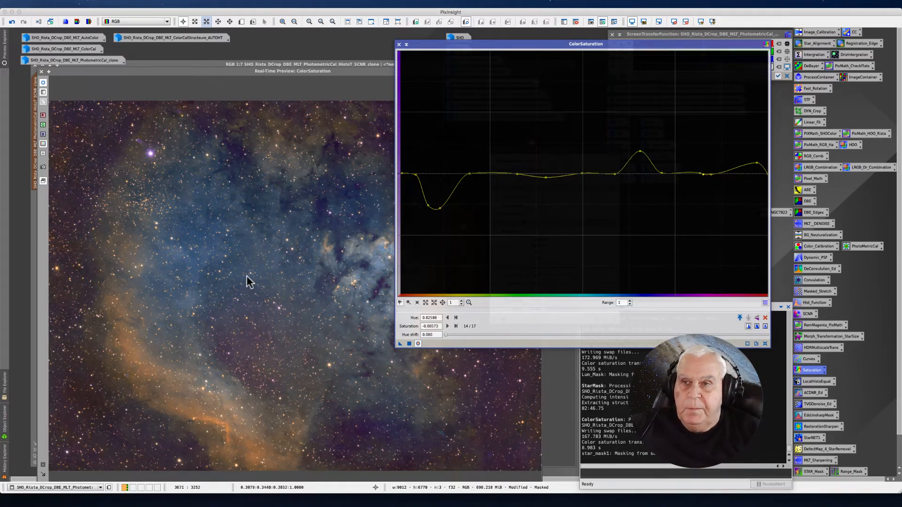
left_click(408, 344)
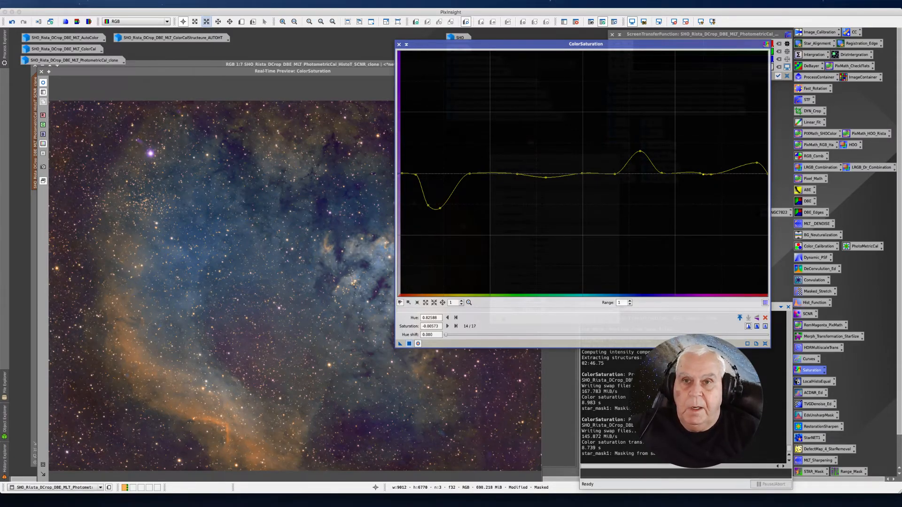
left_click(399, 44)
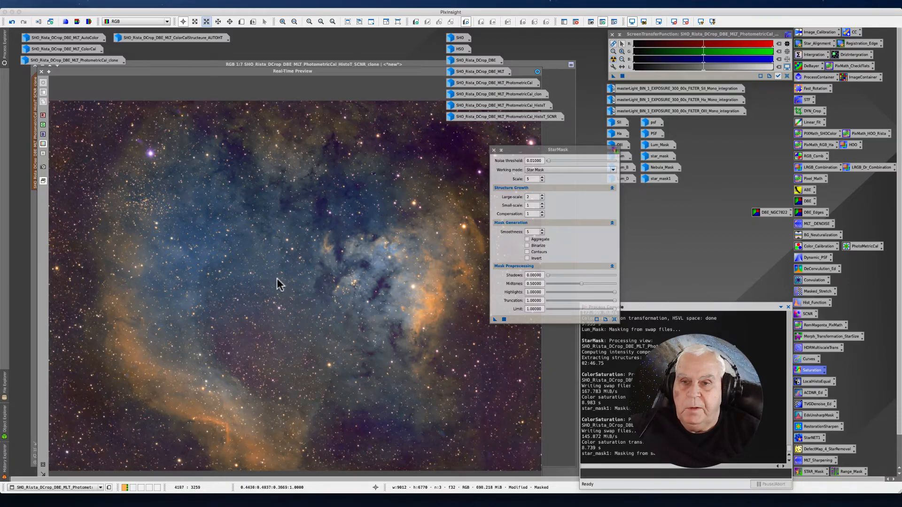
left_click_drag(181, 70, 189, 76)
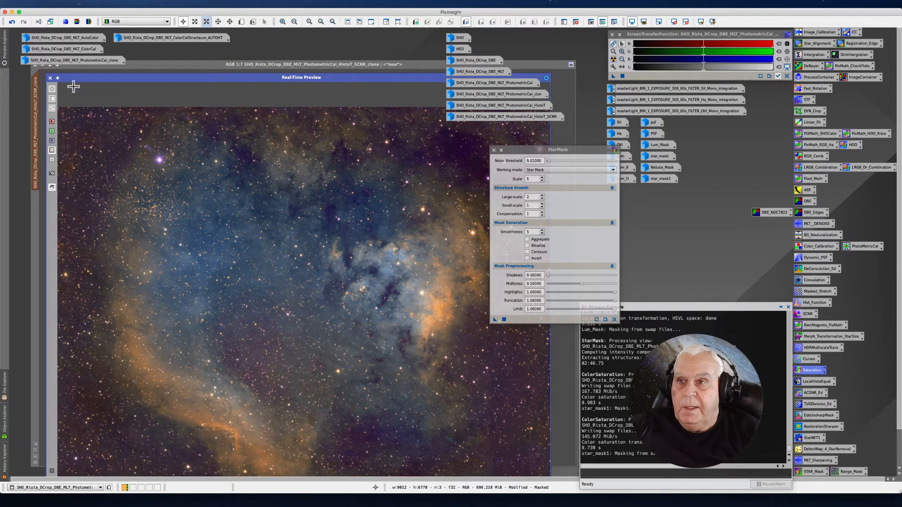
left_click(50, 78)
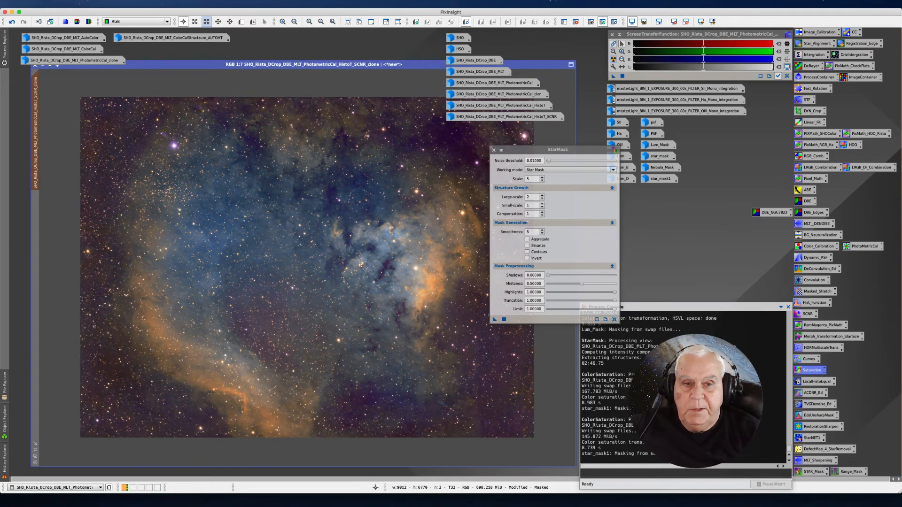
left_click(646, 345)
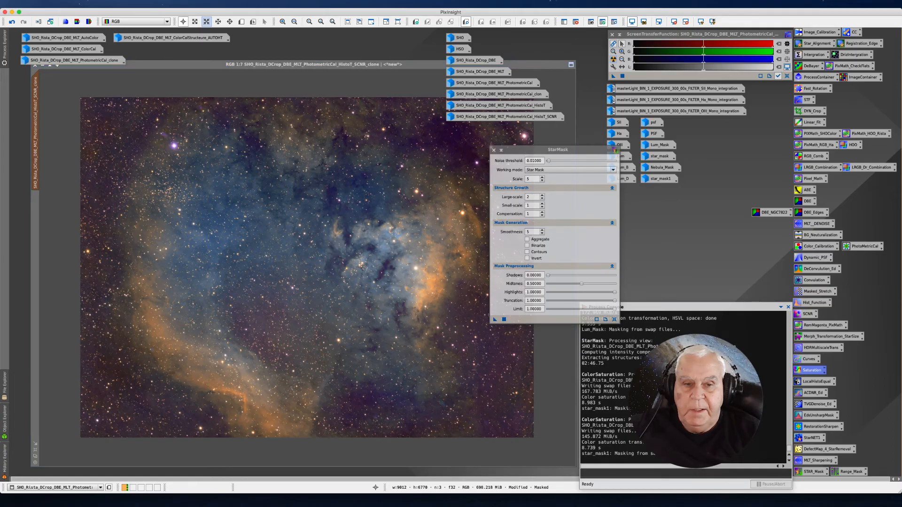